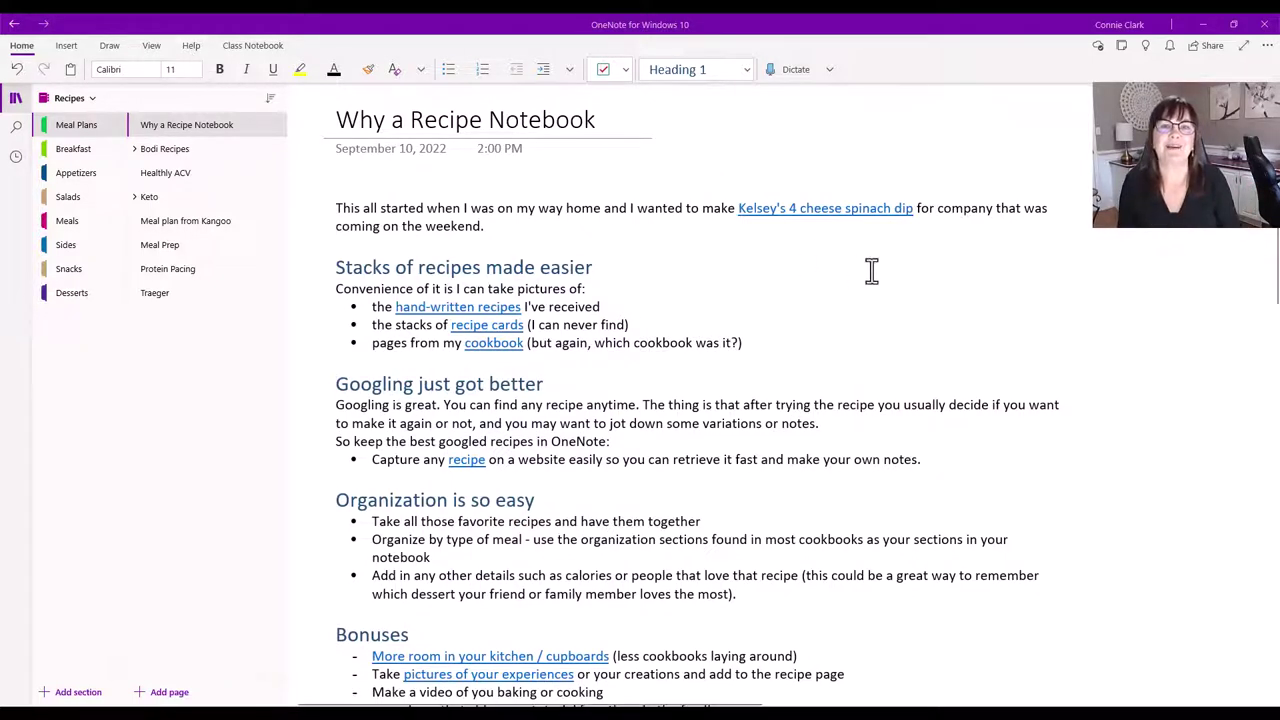
Step: Follow the link to Kelsey's 4 cheese spinach dip and examine the recipe picture and the caption beneath it
left_click(816, 212)
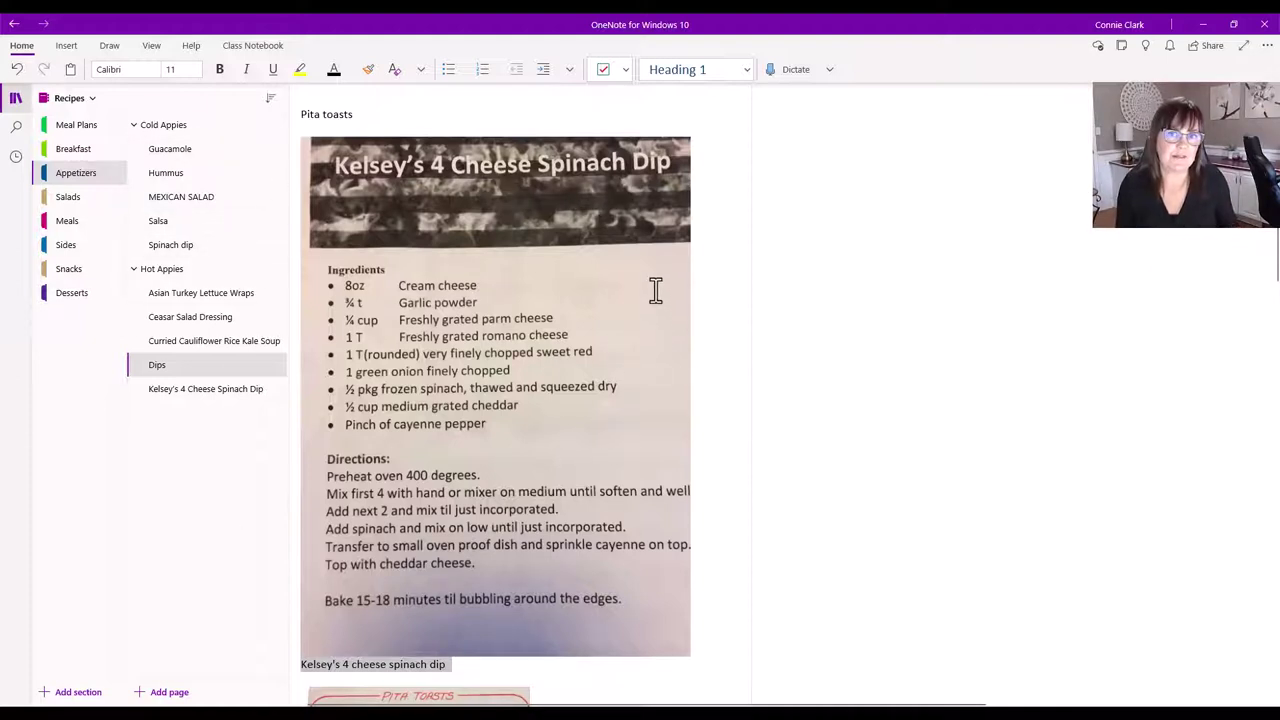
left_click(451, 665)
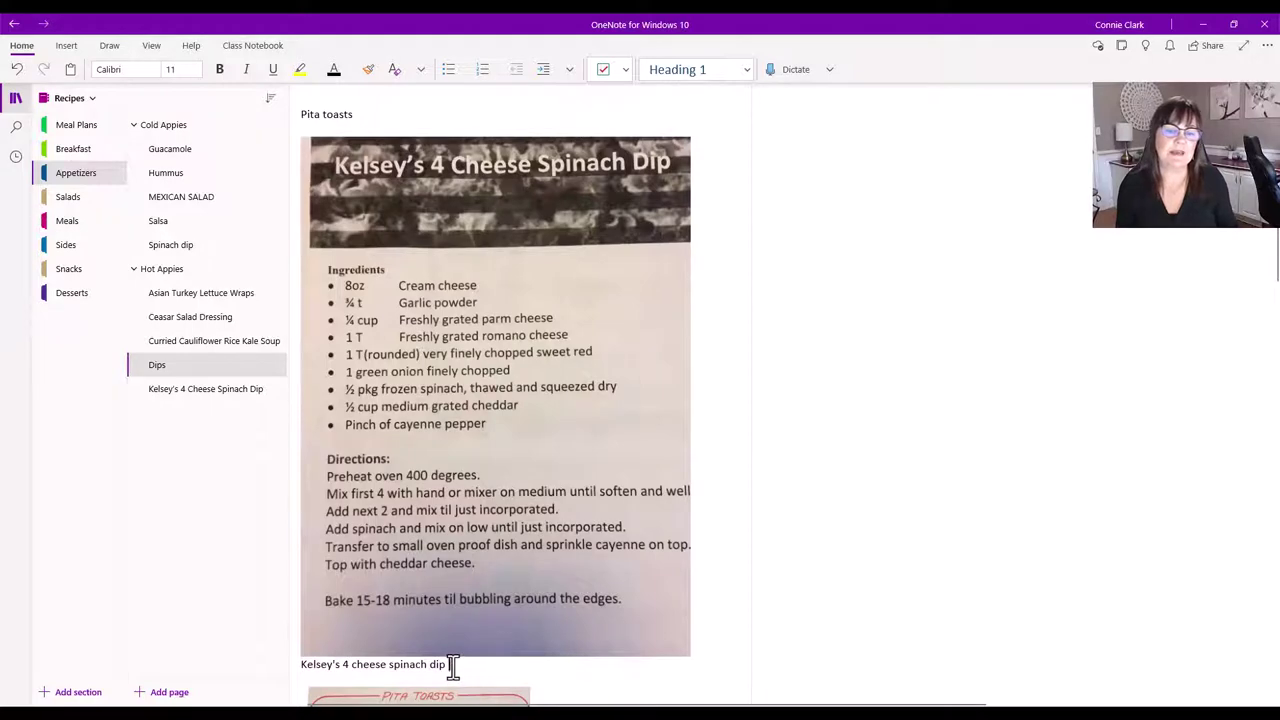
scroll(520, 598, "down", 5)
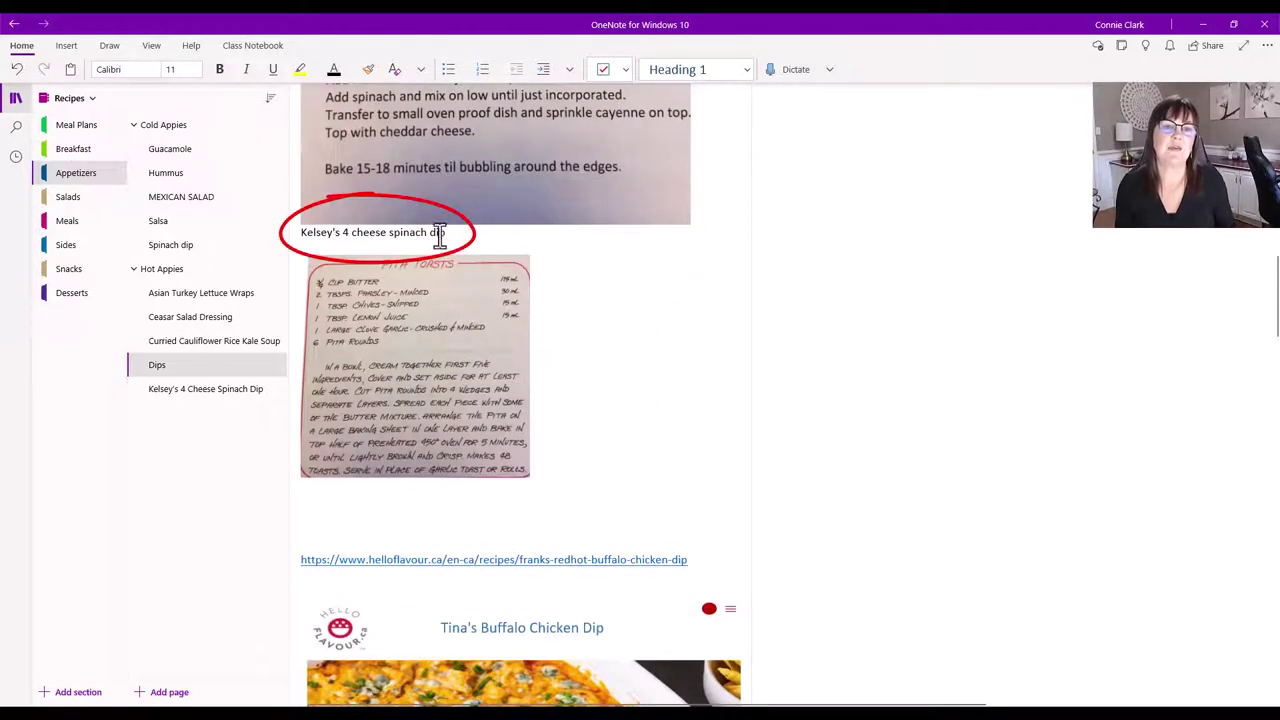
left_click_drag(305, 235, 457, 231)
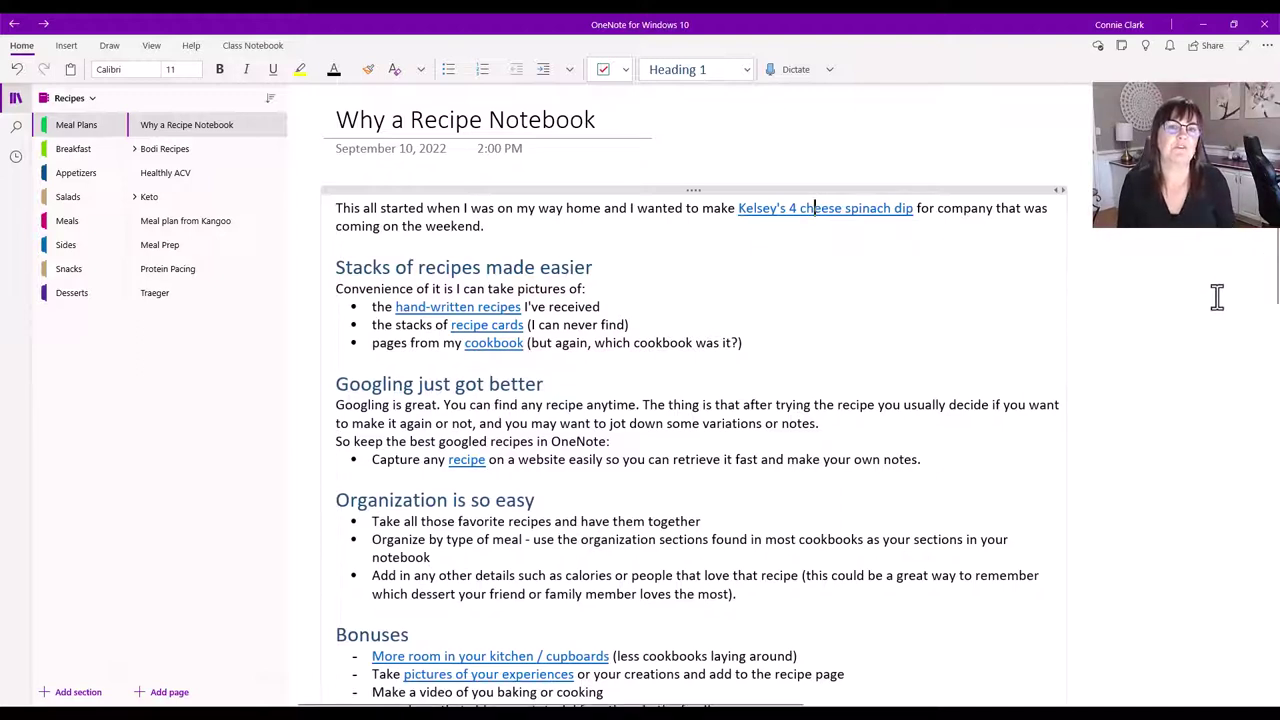
Step: From the recipe notebook overview, follow the hand-written recipes and cookbook links and look through the linked recipe pictures
left_click(458, 308)
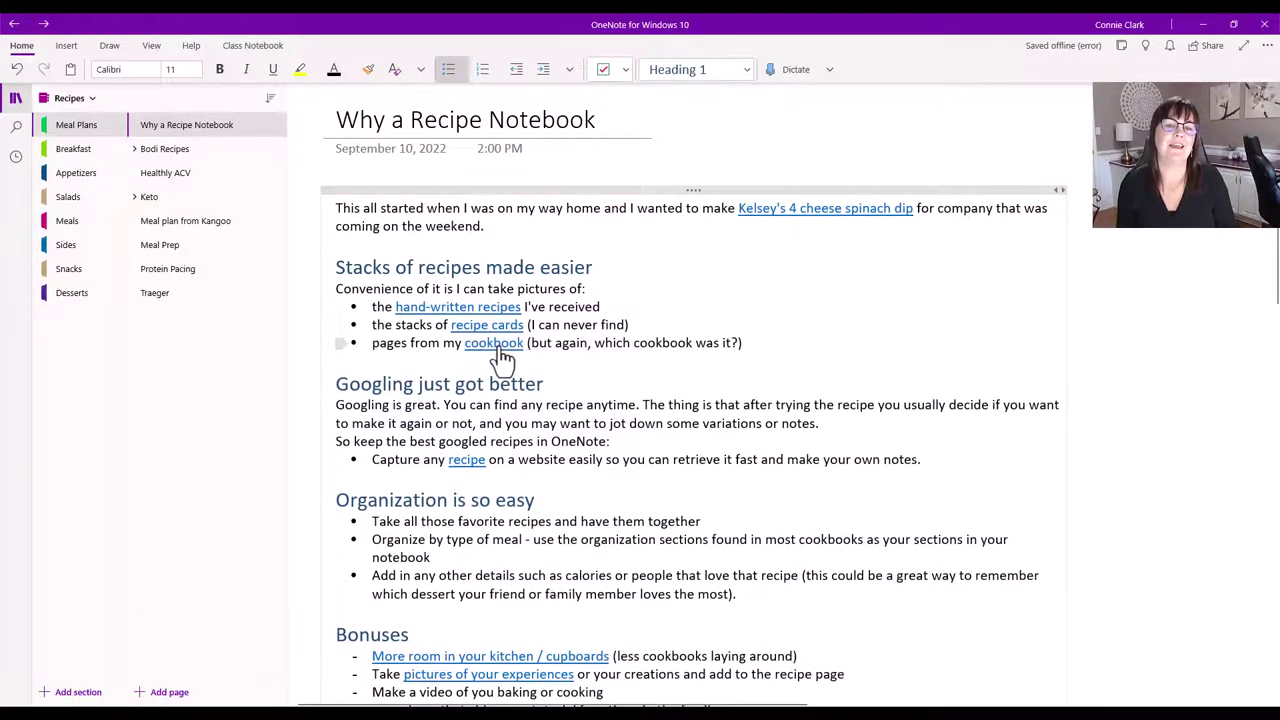
left_click(494, 343)
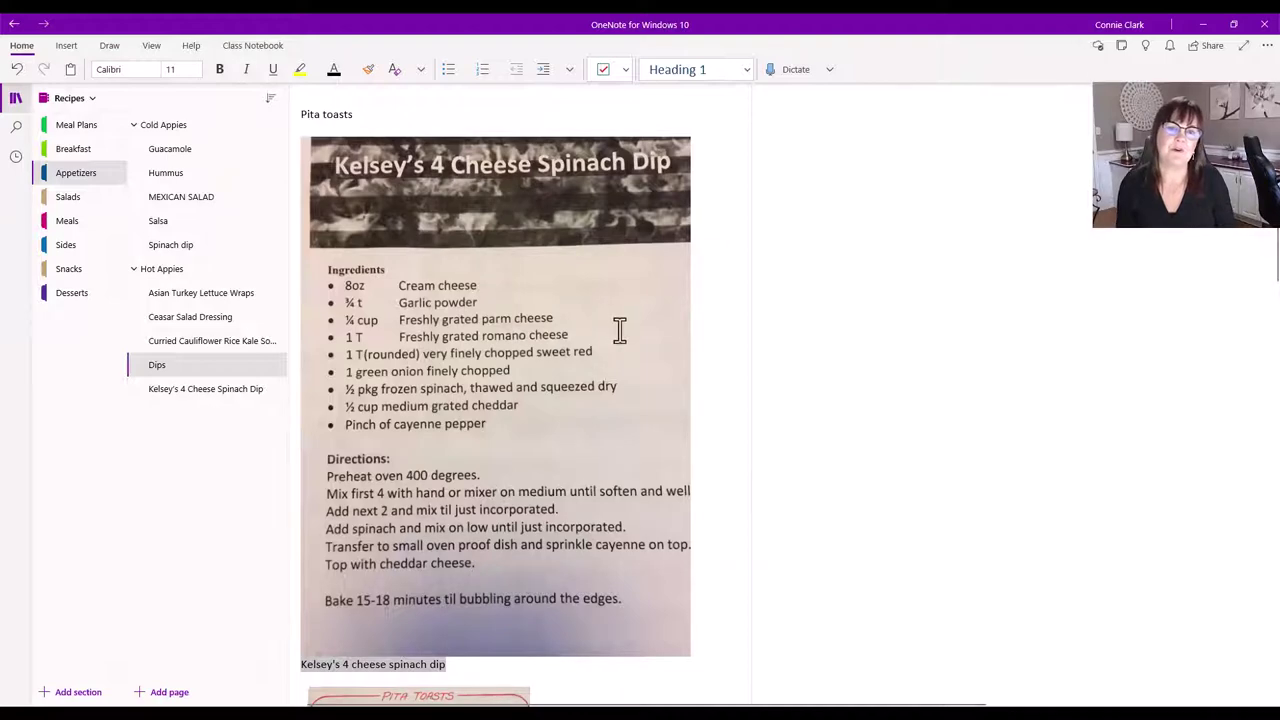
scroll(622, 358, "down", 2)
scroll(622, 358, "down", 6)
scroll(534, 354, "up", 3)
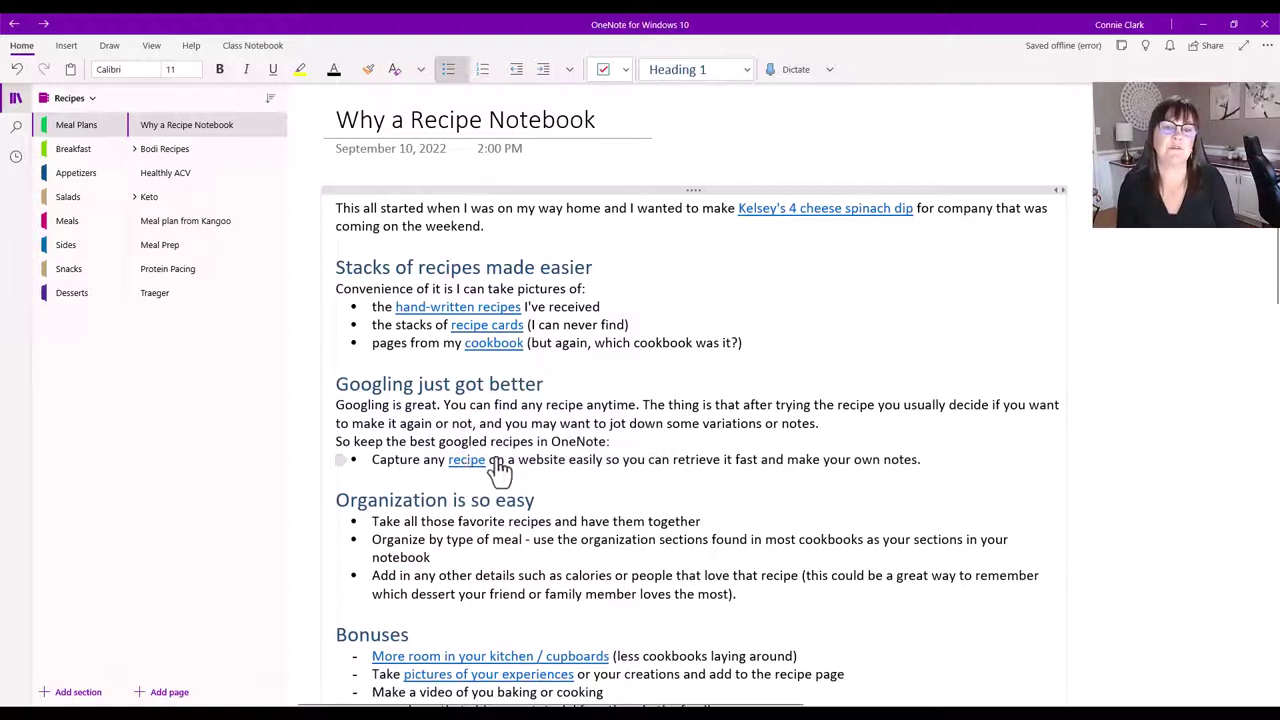
Step: Follow the linked website recipe and view the Chicken Thighs - best rub recipe page from its beginning
left_click(466, 464)
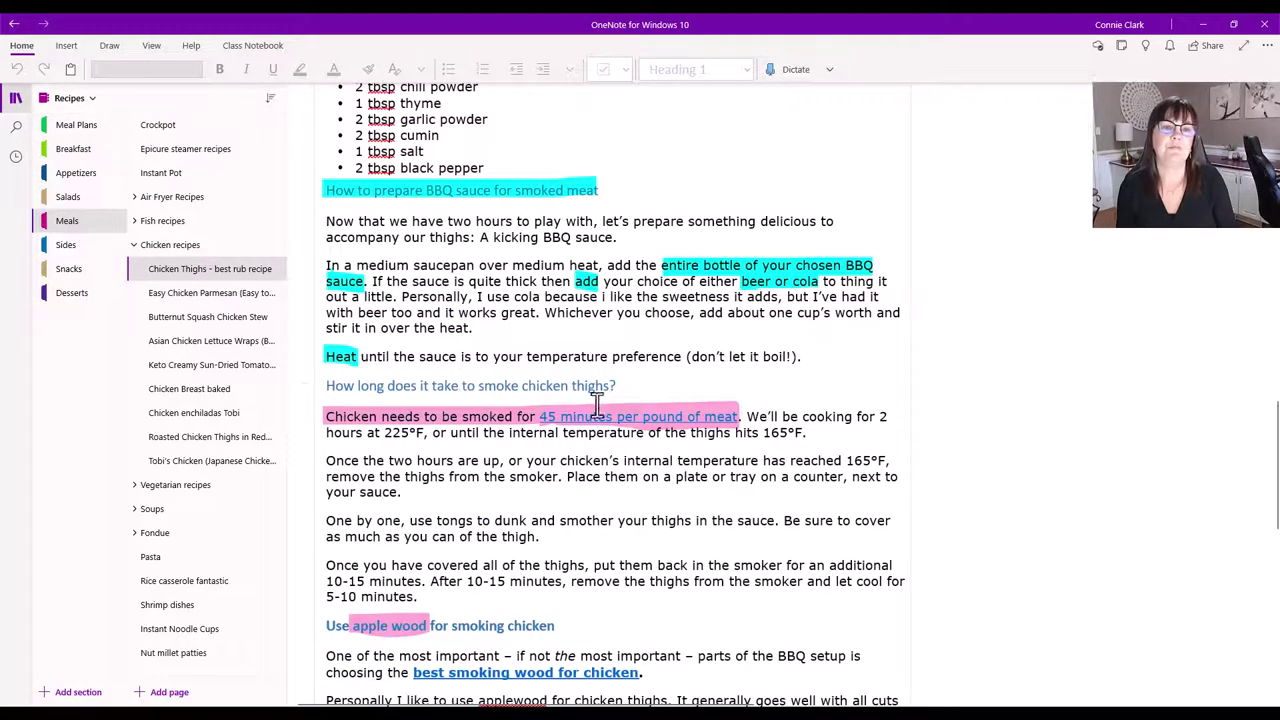
scroll(560, 300, "up", 8)
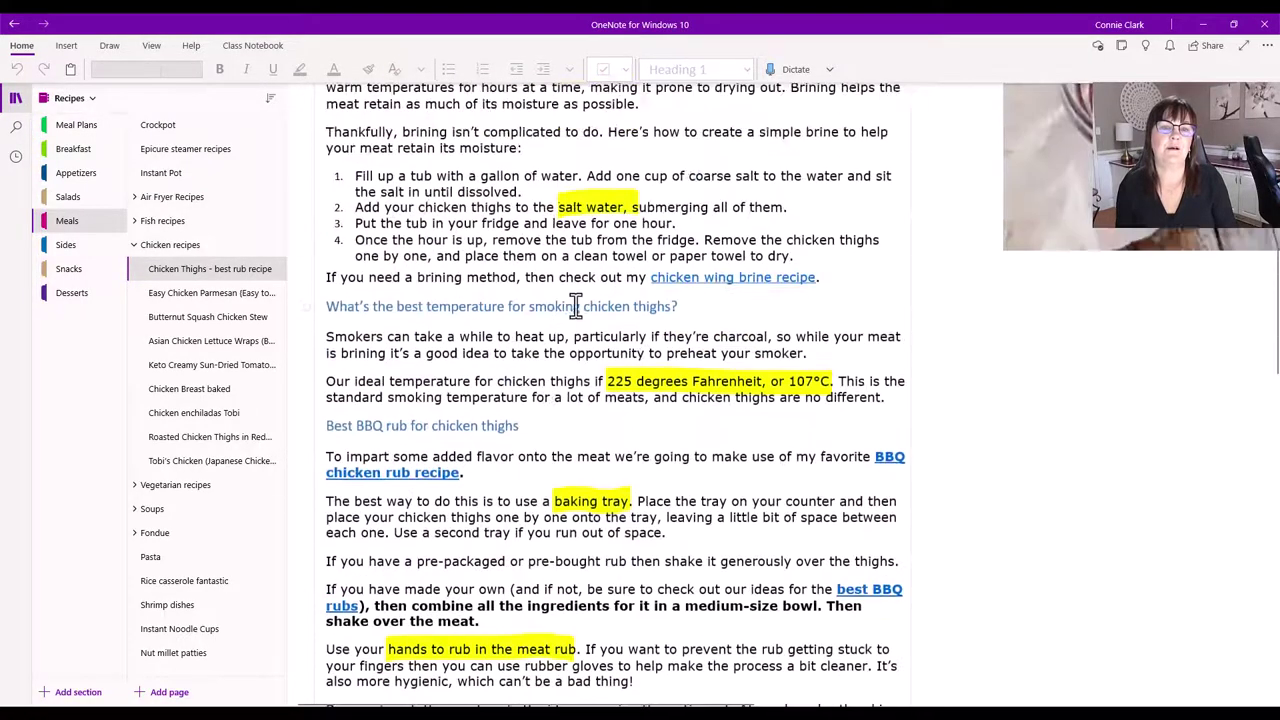
scroll(648, 340, "up", 10)
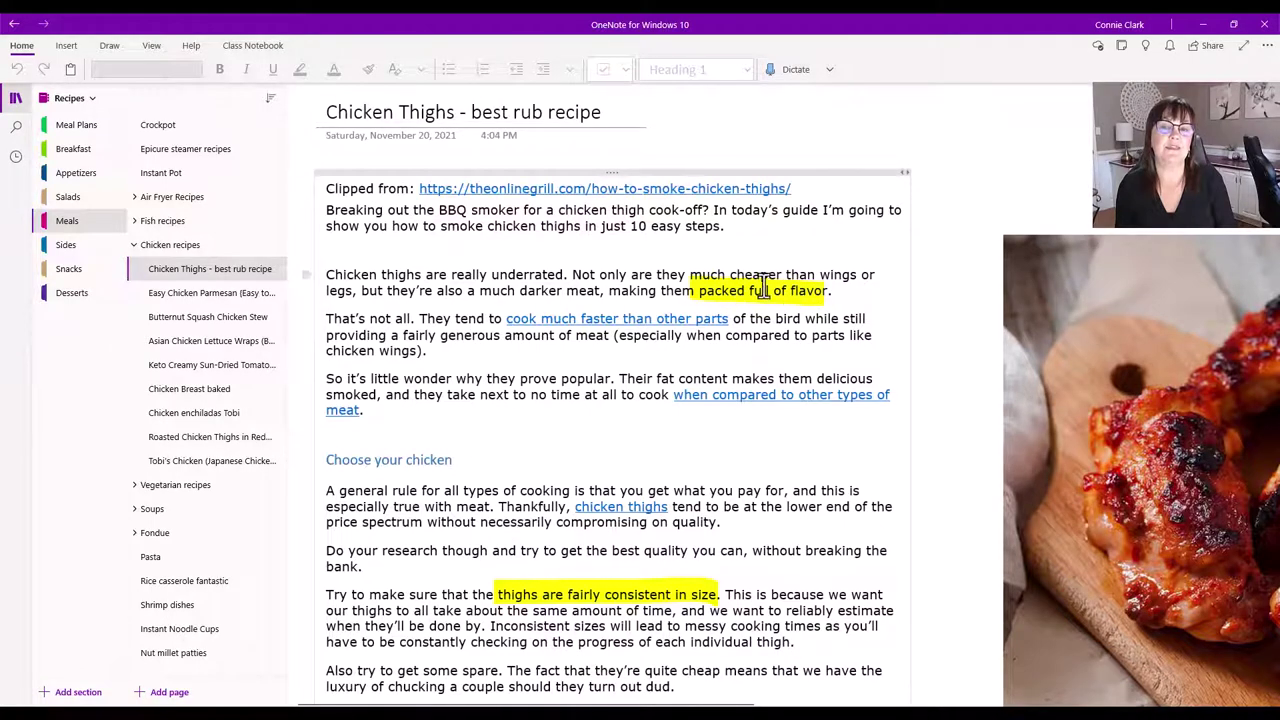
Step: Read through the clipped chicken thighs recipe, examining its highlighted passages on brining, temperature, rub, sauce and smoking time
scroll(696, 457, "down", 3)
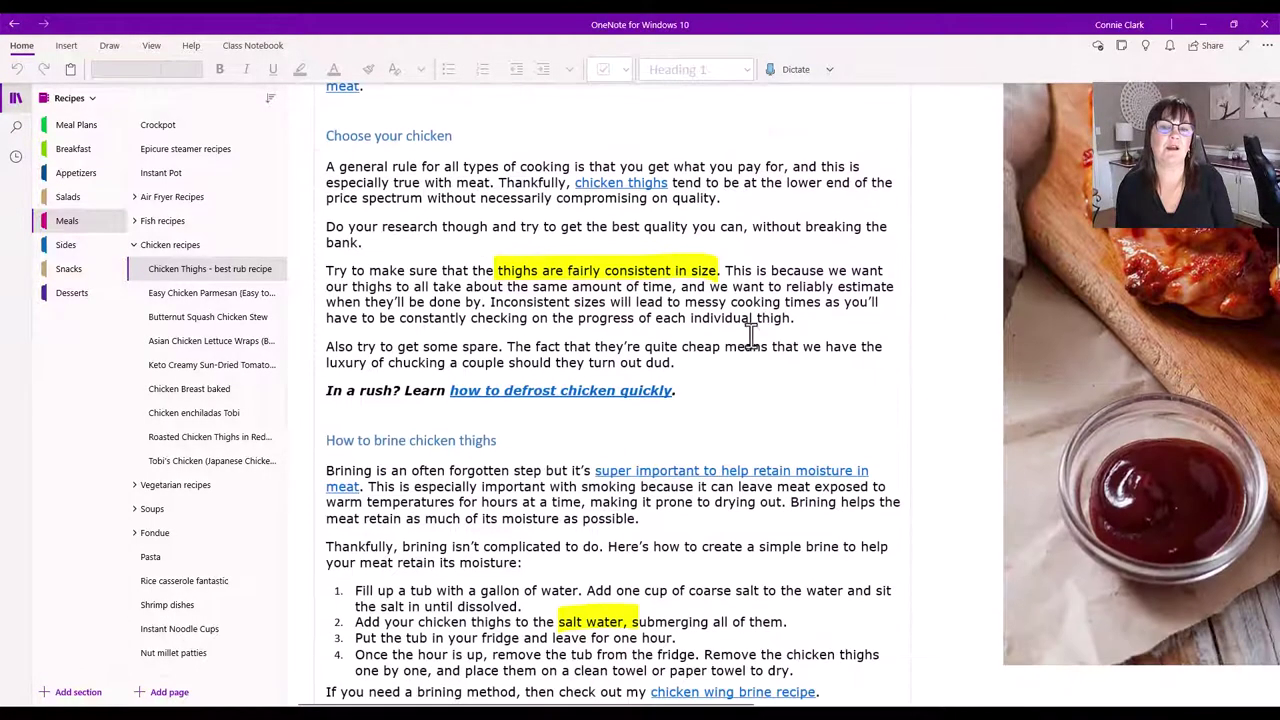
scroll(742, 346, "down", 3)
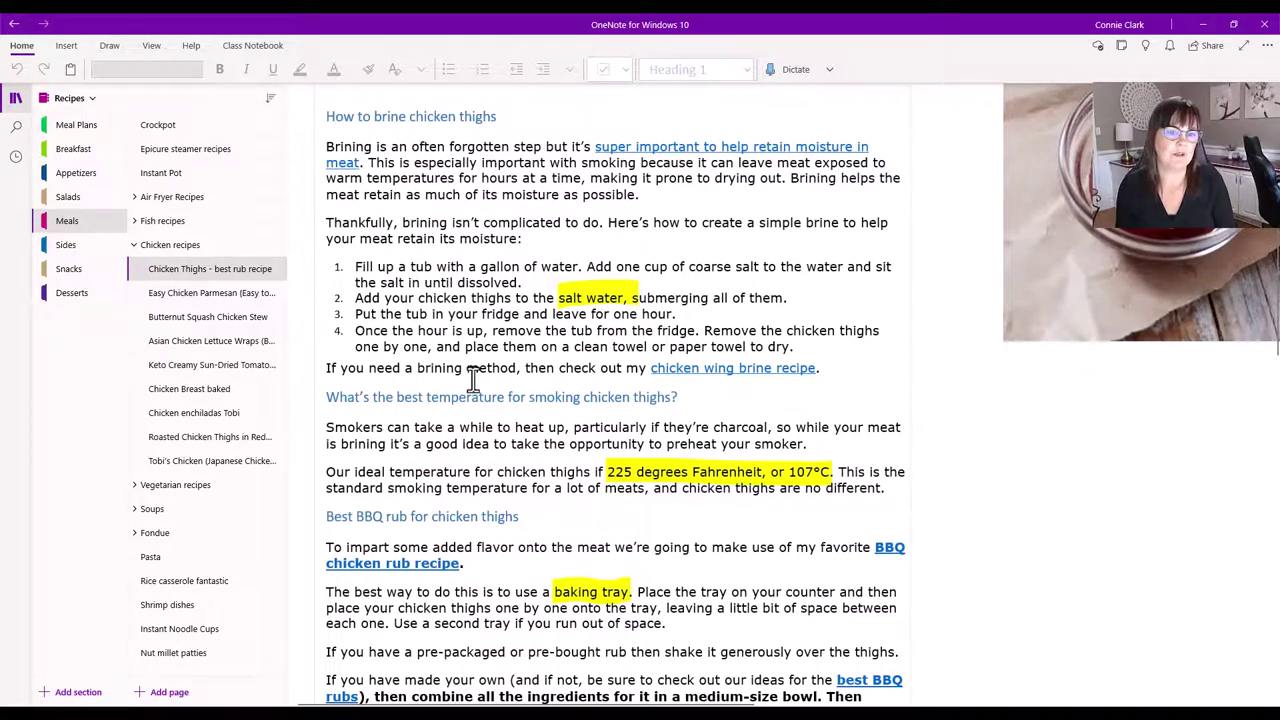
scroll(692, 430, "down", 1)
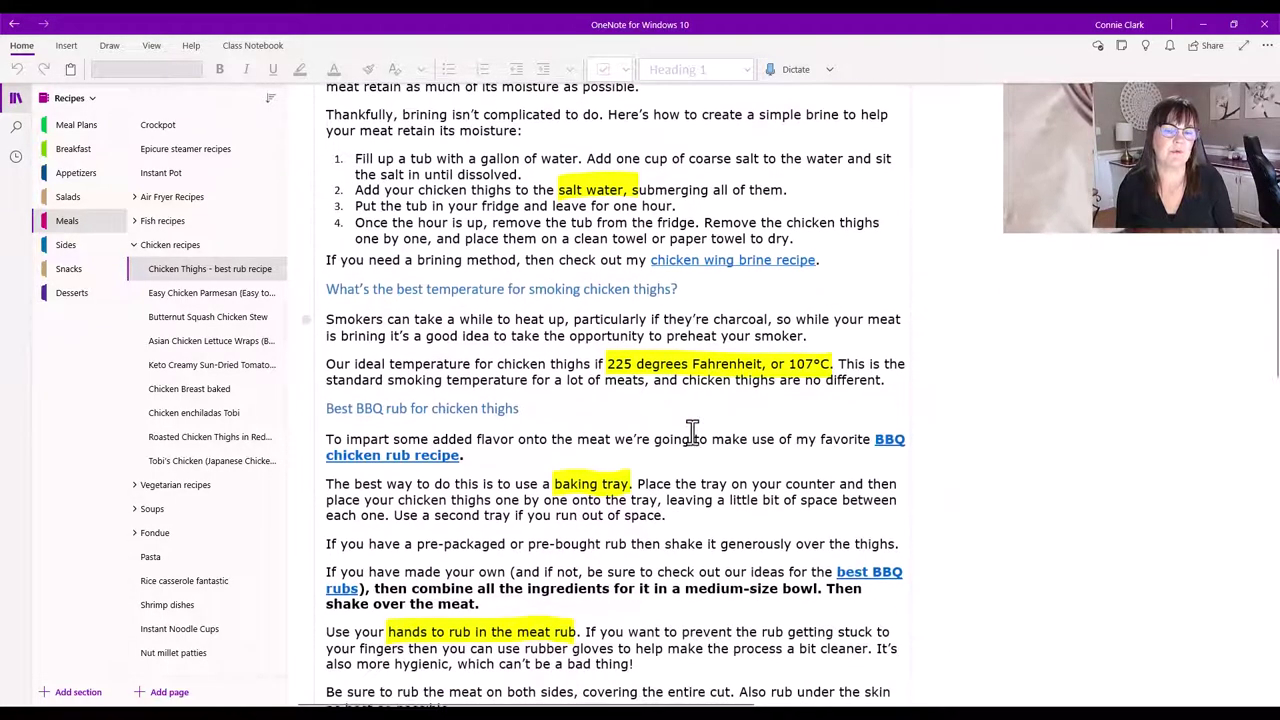
scroll(688, 430, "down", 3)
scroll(686, 429, "down", 2)
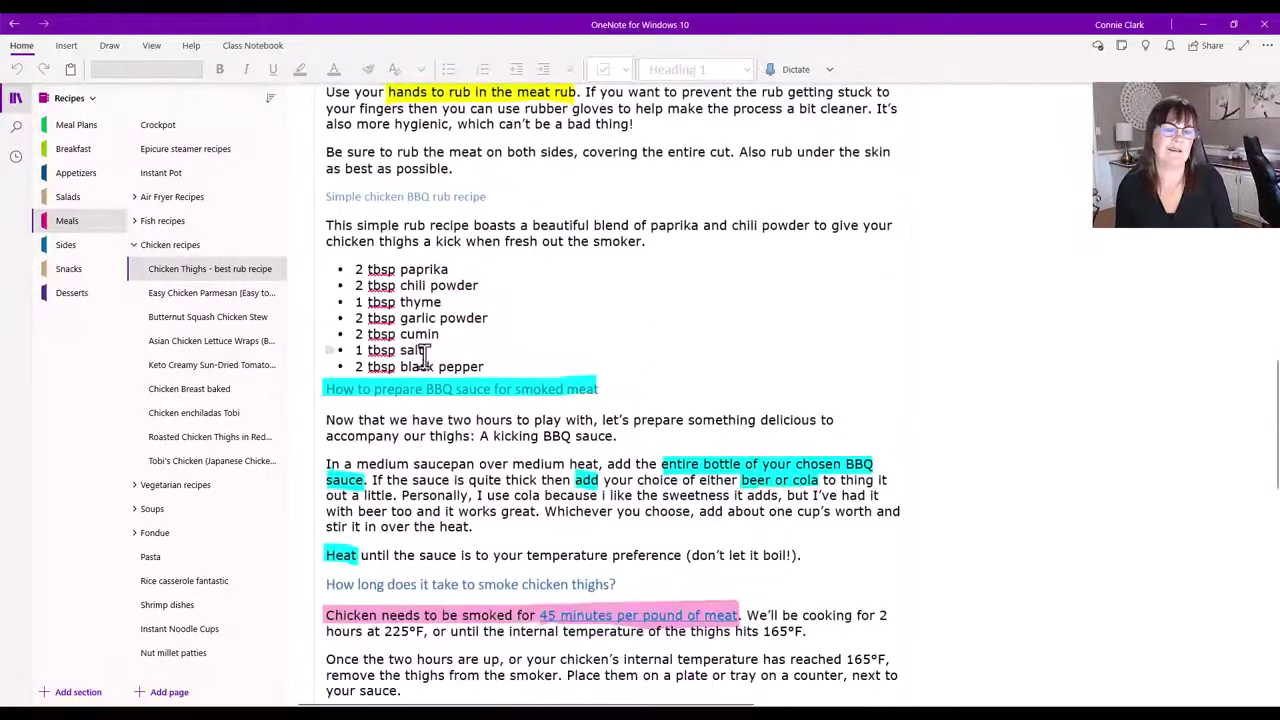
scroll(623, 480, "down", 1)
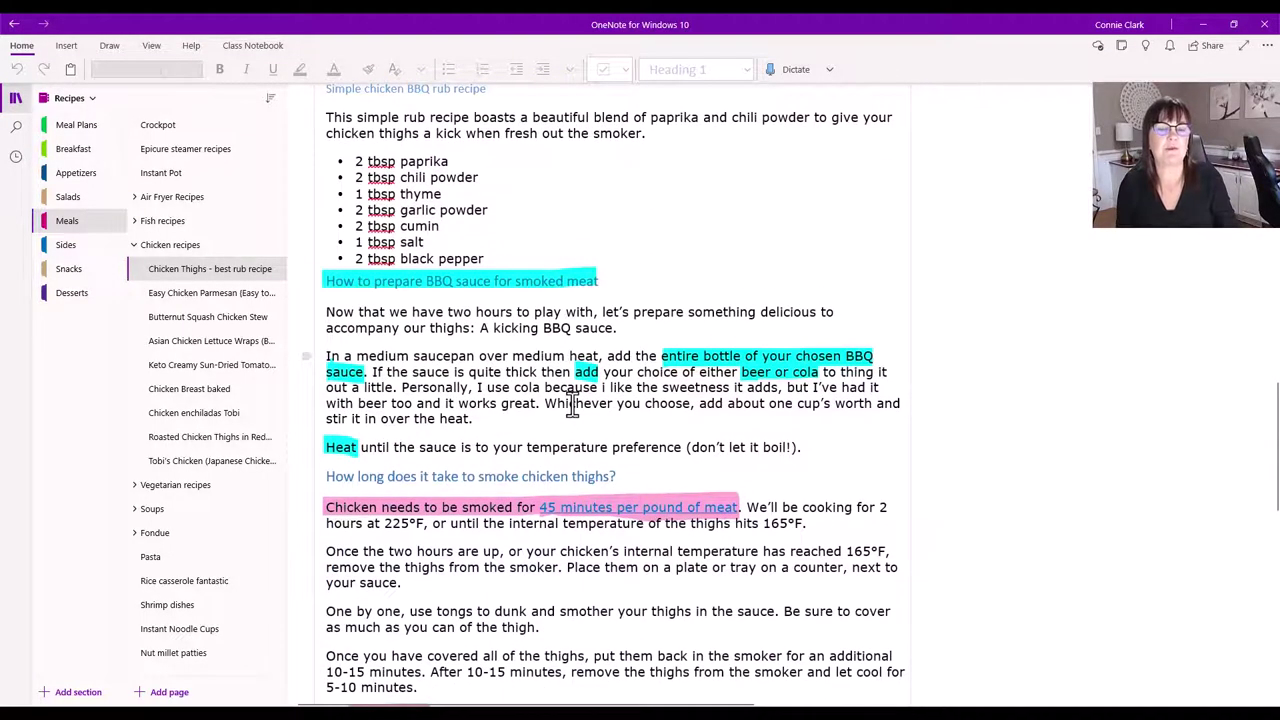
scroll(571, 403, "down", 2)
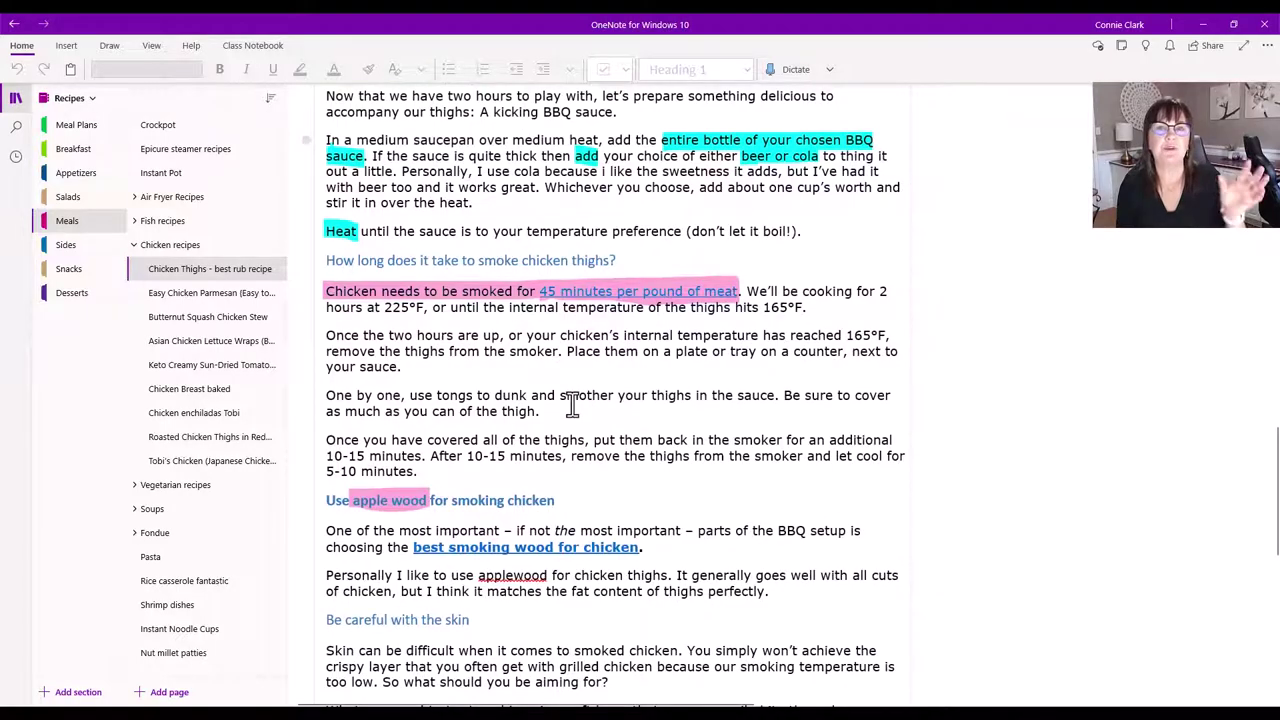
scroll(571, 403, "up", 18)
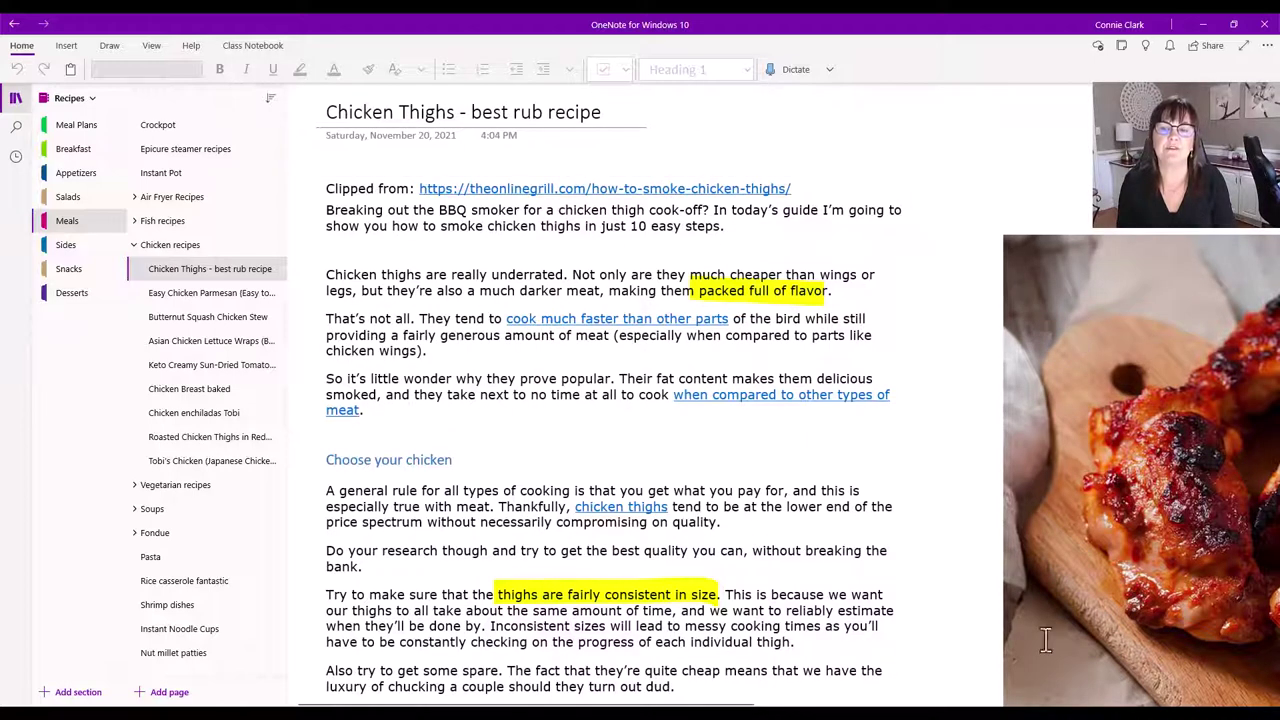
left_click_drag(747, 703, 640, 700)
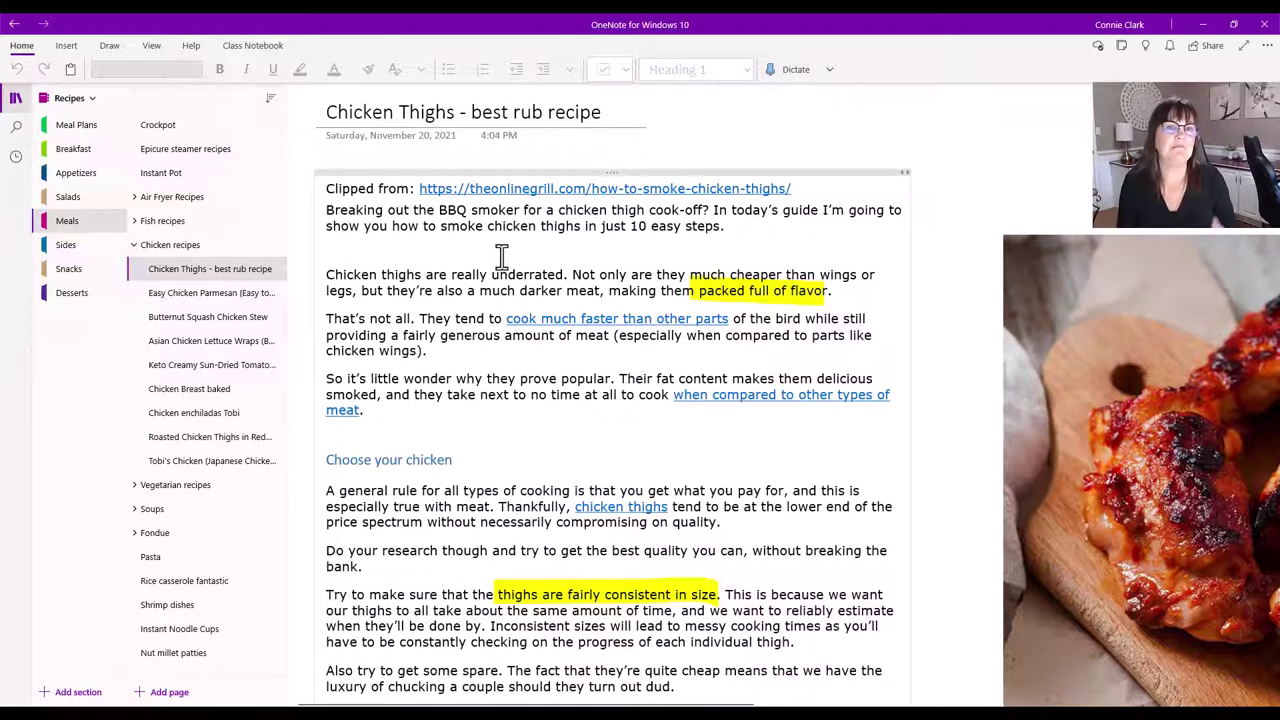
Step: View the clipped Easy Chicken Parmesan page and the Asian Chicken Lettuce Wraps page with its PDF attachment and source link
left_click(226, 296)
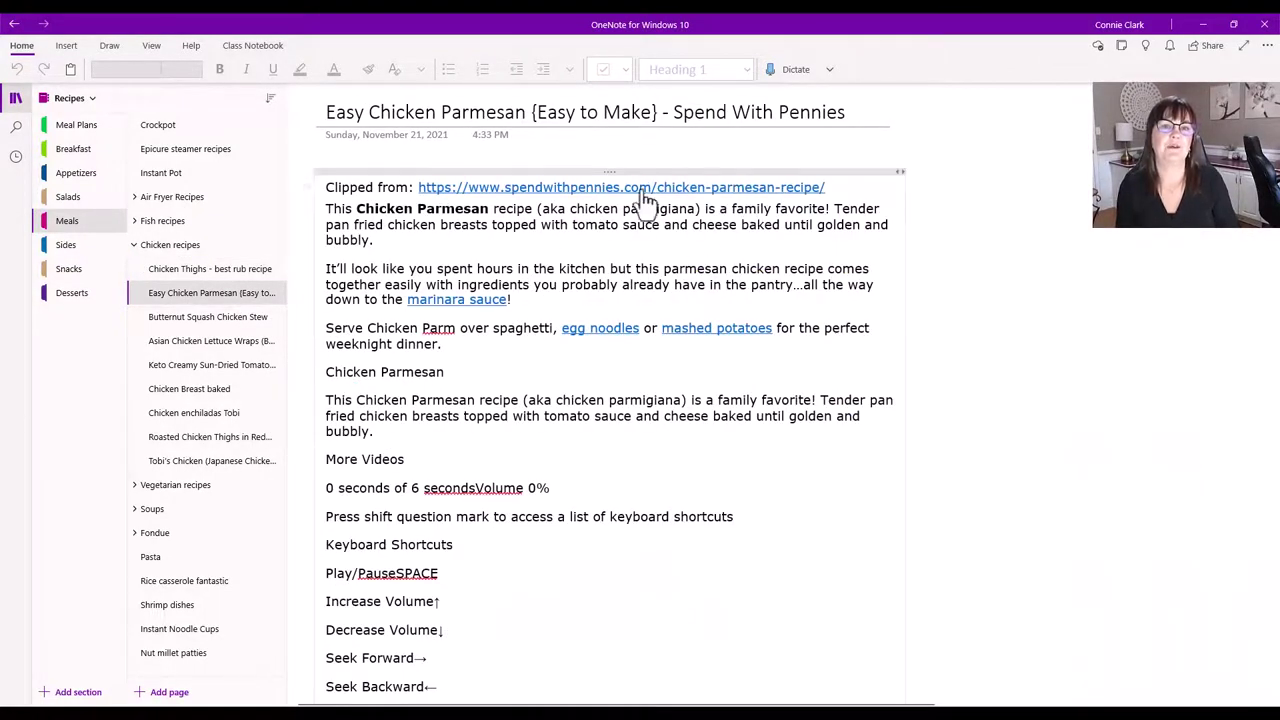
left_click(235, 321)
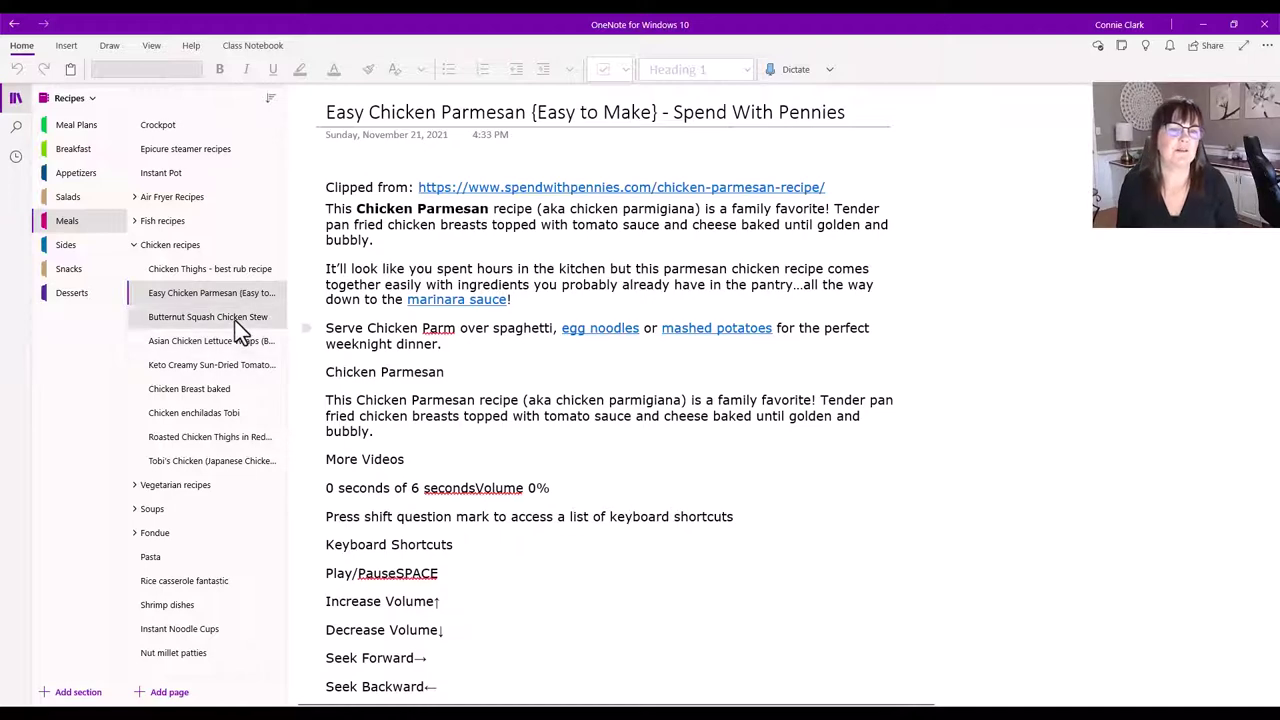
left_click(233, 345)
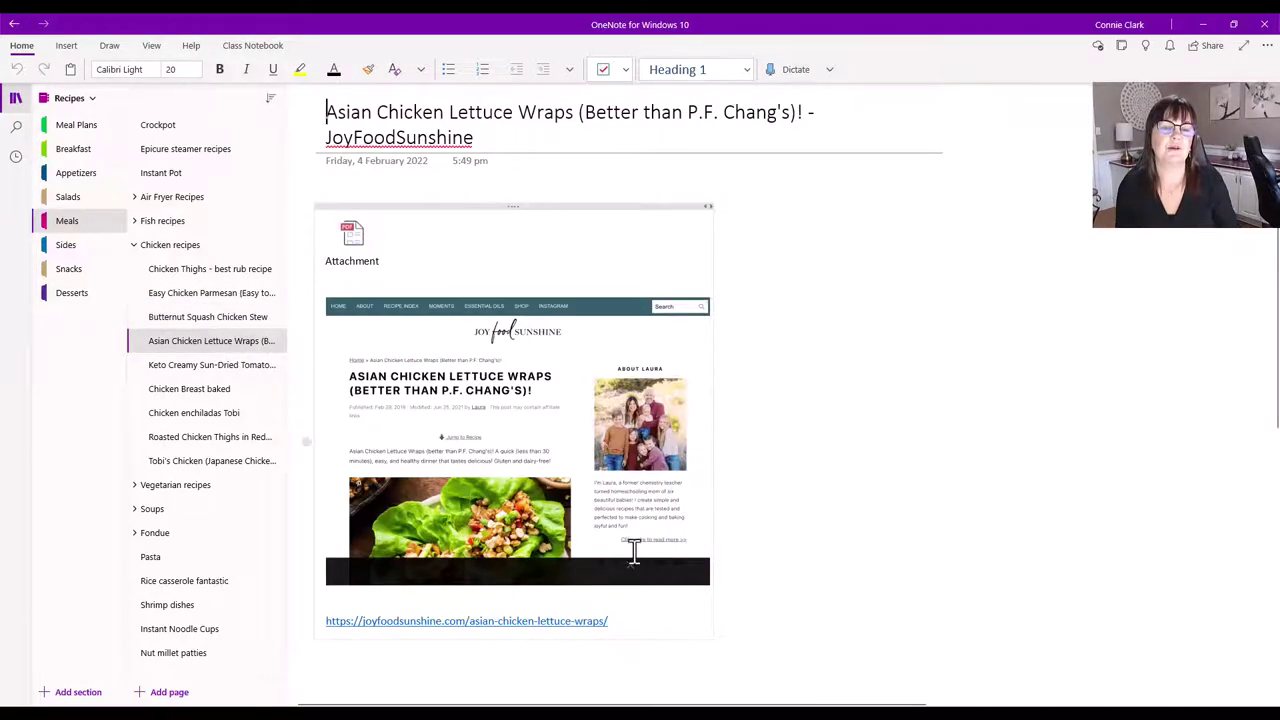
scroll(634, 553, "down", 4)
scroll(620, 530, "up", 3)
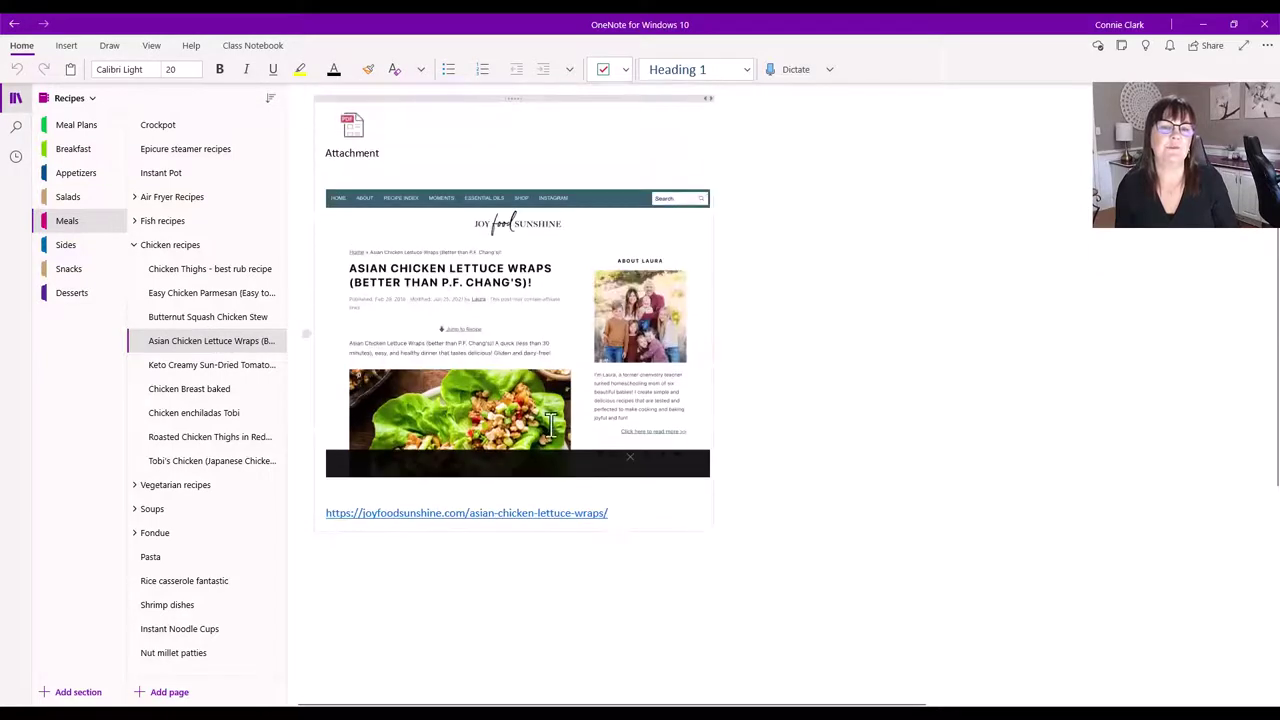
scroll(540, 445, "up", 1)
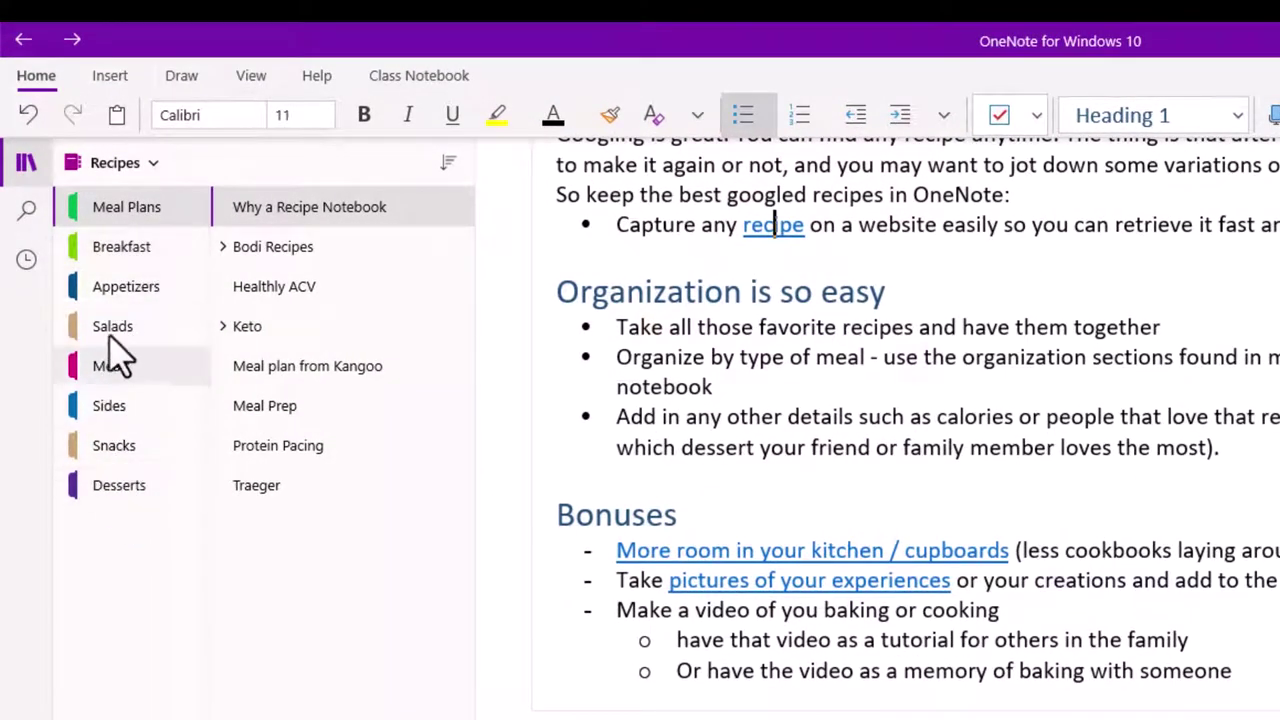
Step: Browse the Breakfast, Appetizers, Salads and Meals sections of the Recipes notebook
left_click(117, 254)
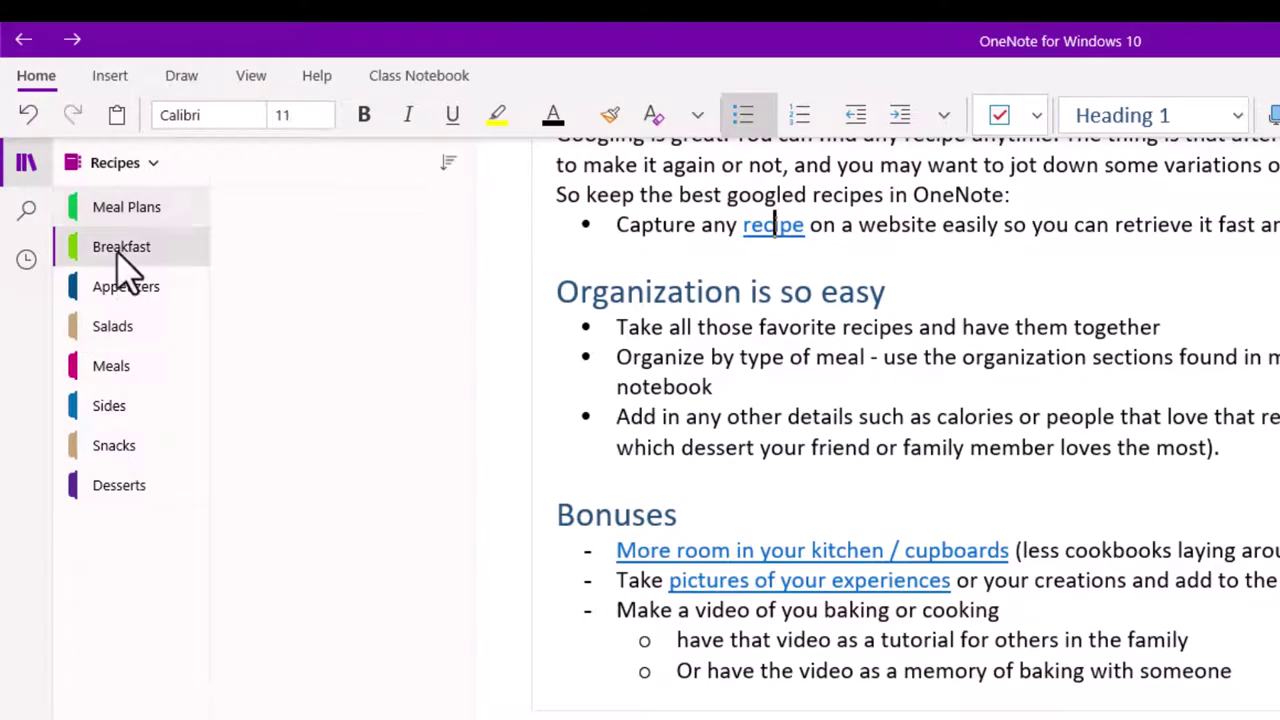
left_click(117, 295)
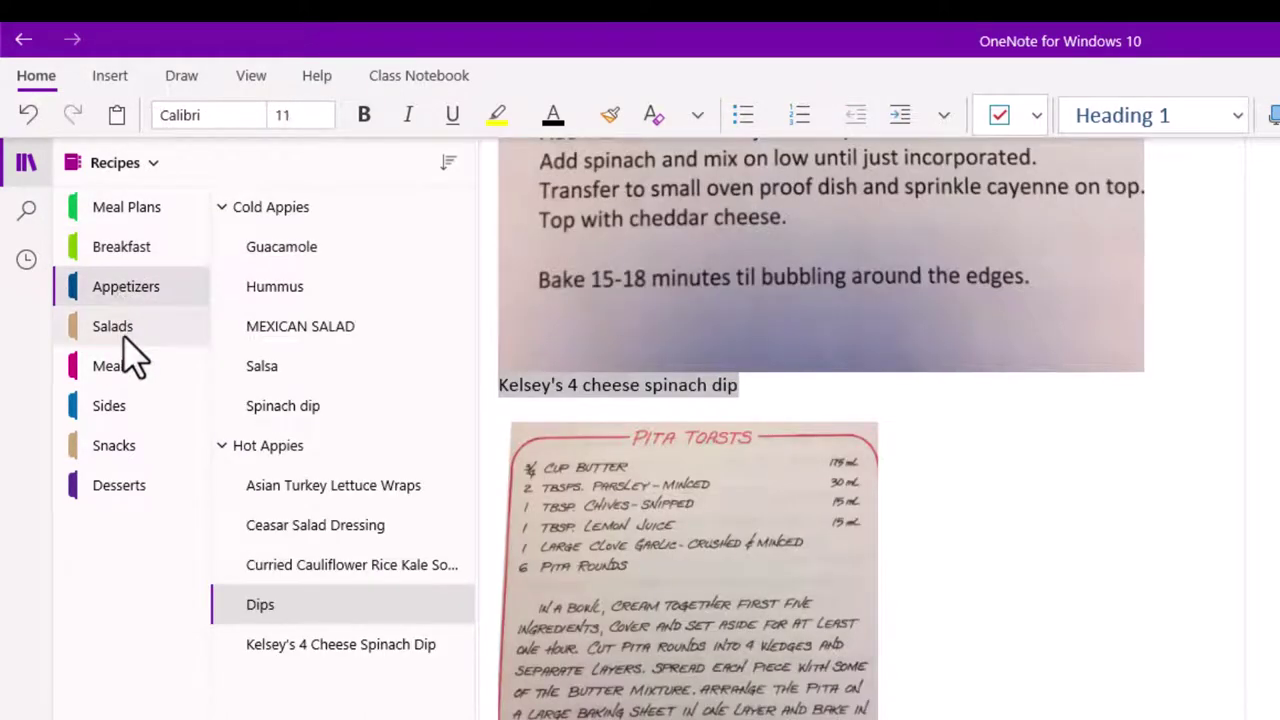
left_click(125, 335)
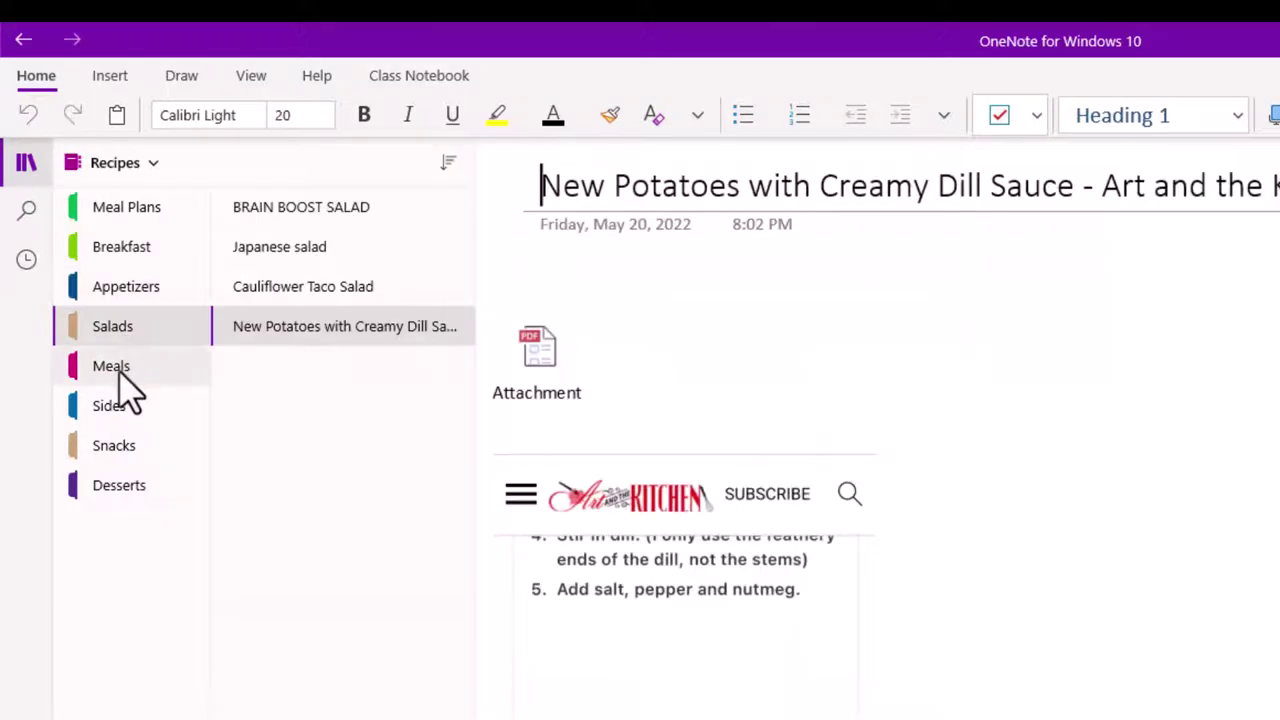
left_click(120, 370)
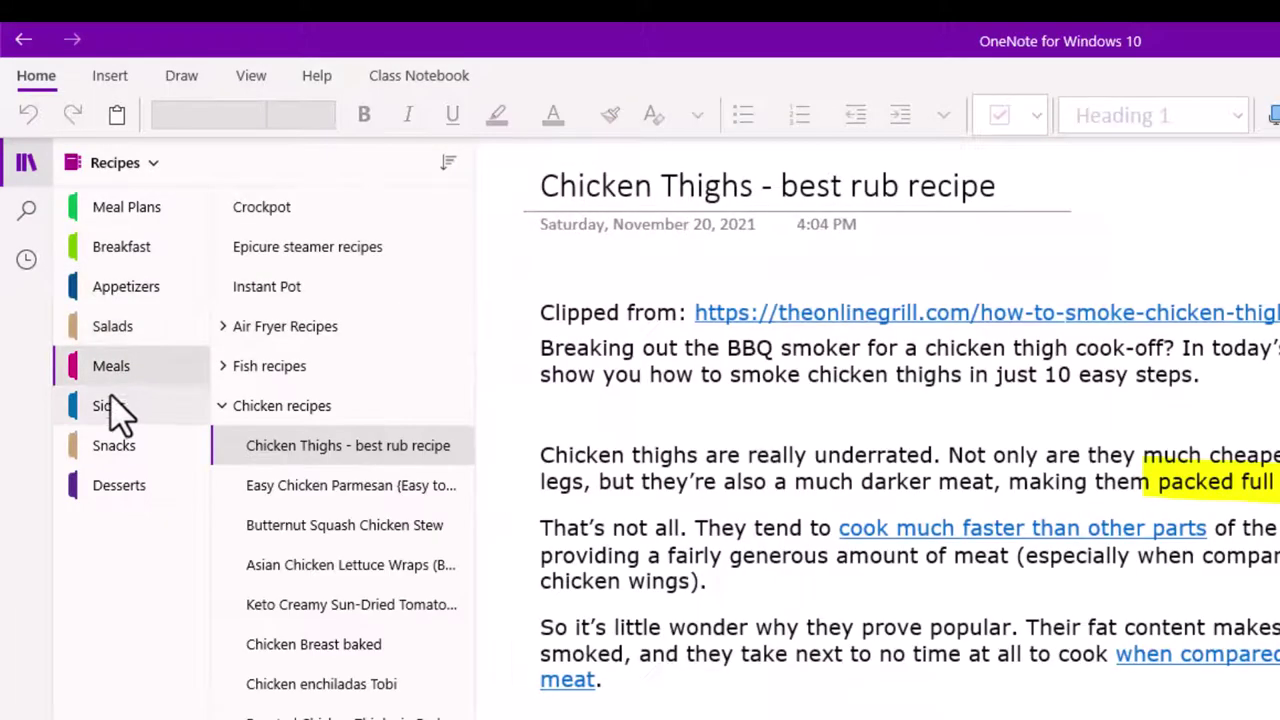
Step: Collapse the Chicken recipes subpages in the Meals section, and briefly expand and collapse the Fondue group
left_click(222, 406)
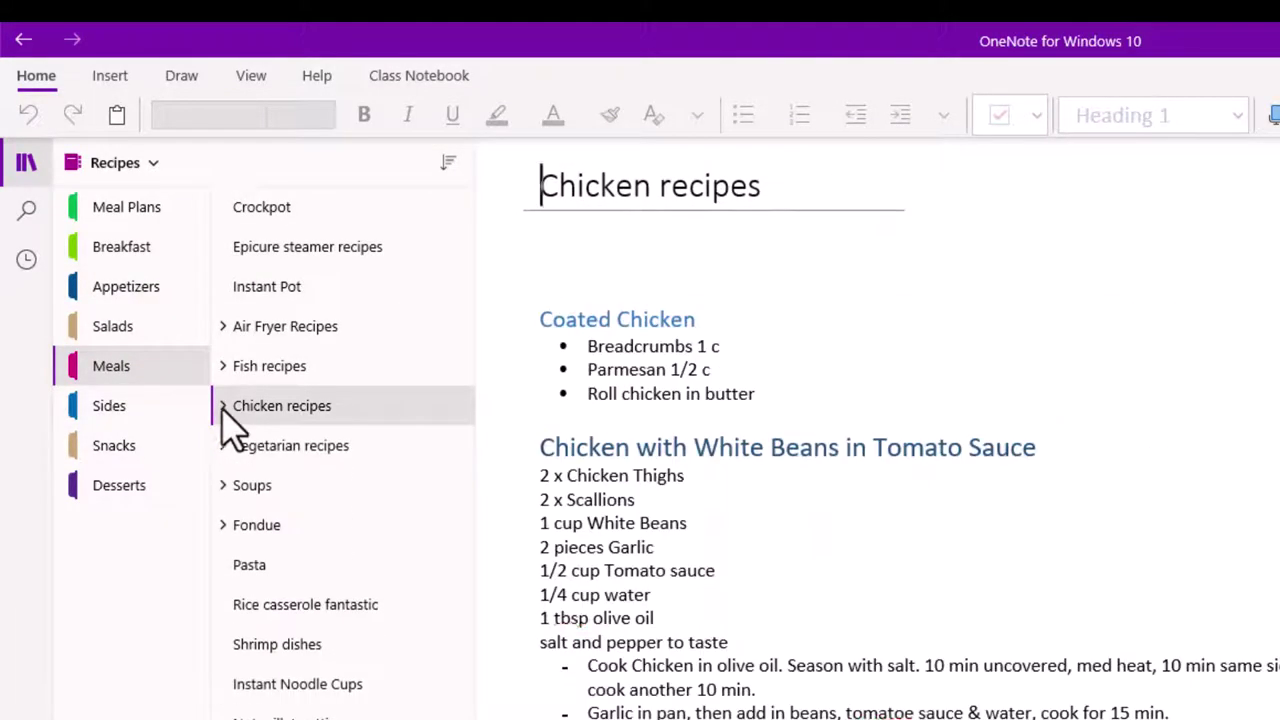
left_click(223, 525)
left_click(223, 525)
Step: Browse the Sides and Desserts sections and view the Hot fudge pudding cake recipe
left_click(102, 414)
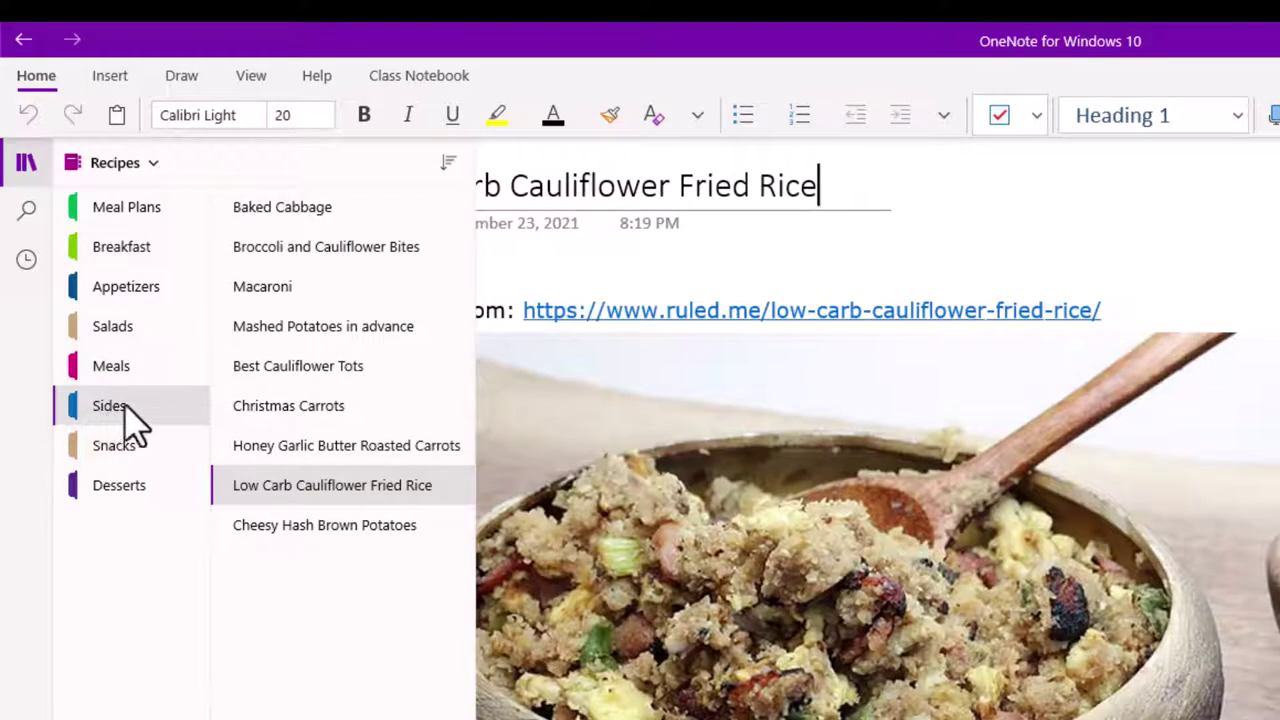
left_click(118, 485)
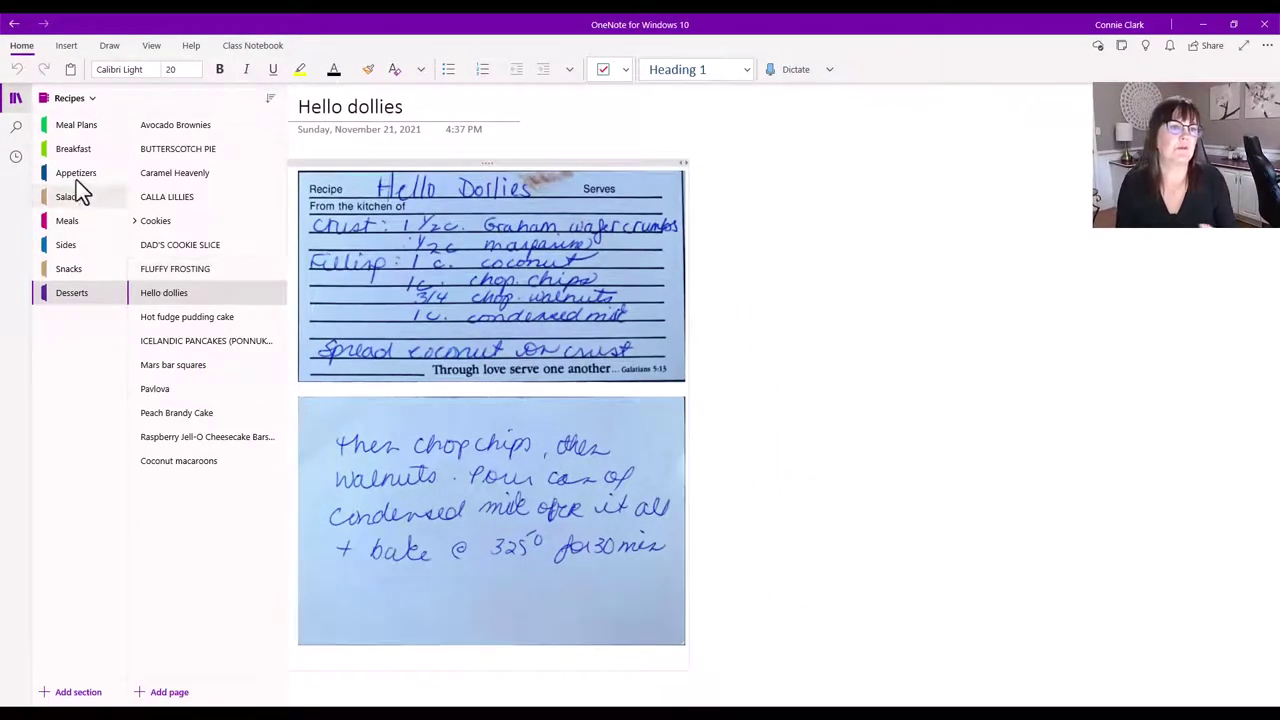
left_click(209, 321)
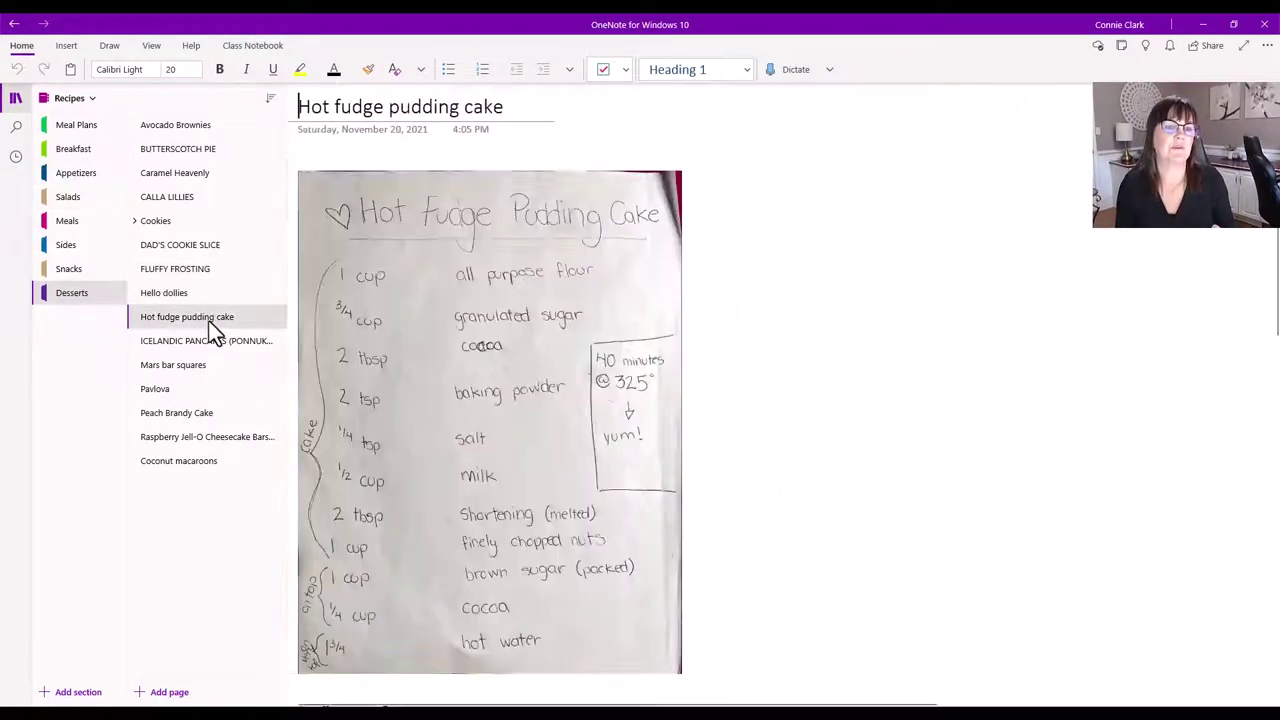
Step: Return to the Dips page in the Appetizers section and look over its spinach and hot artichoke dip recipe pictures
left_click(88, 174)
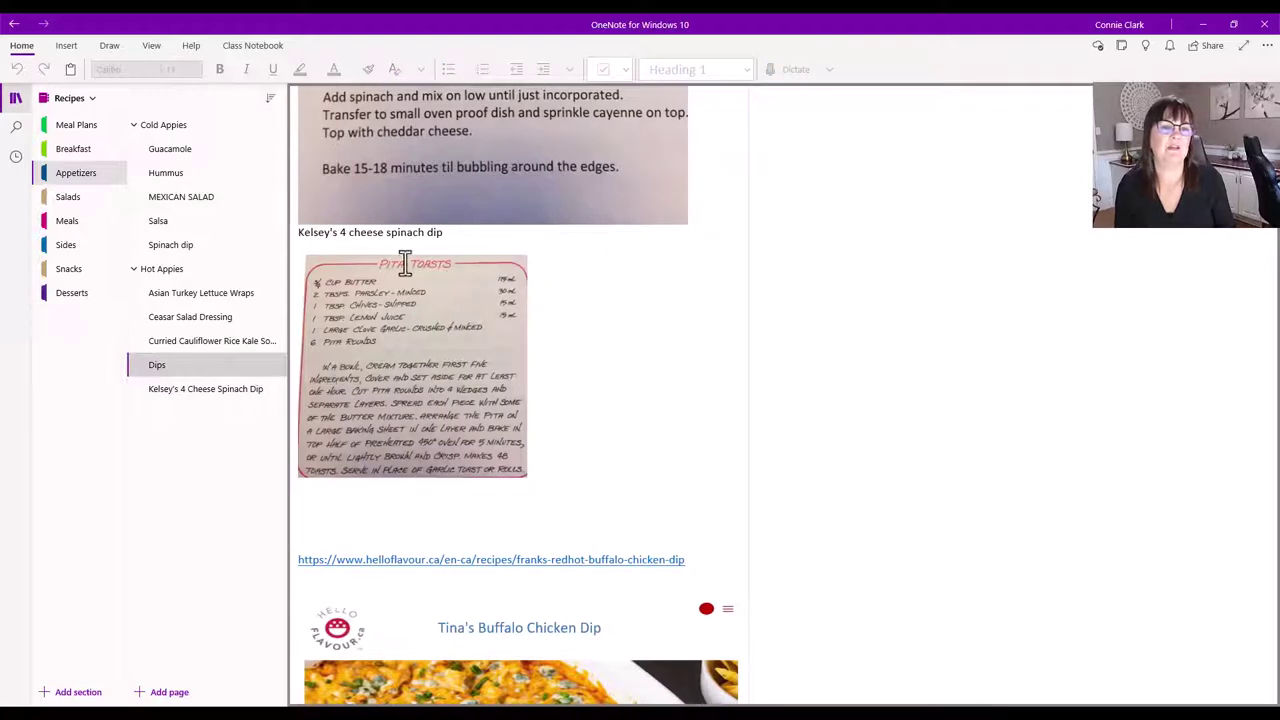
scroll(481, 373, "up", 4)
scroll(481, 373, "up", 10)
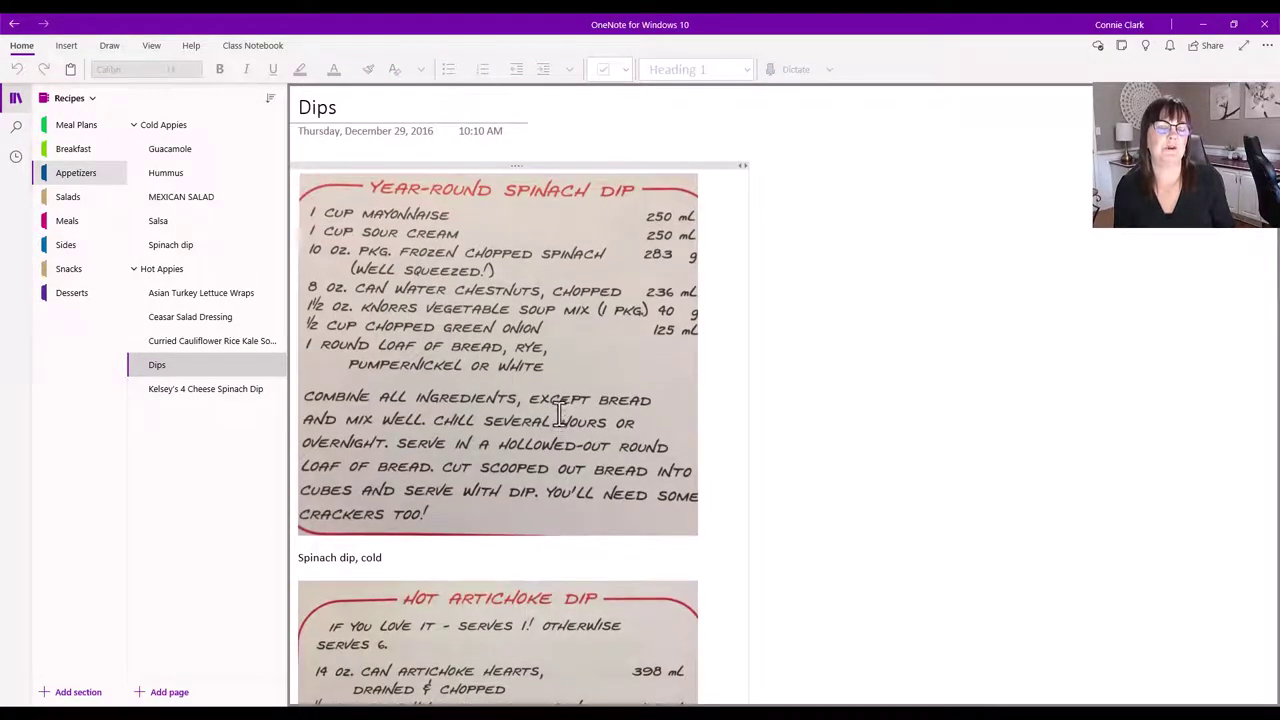
scroll(521, 546, "left", 1)
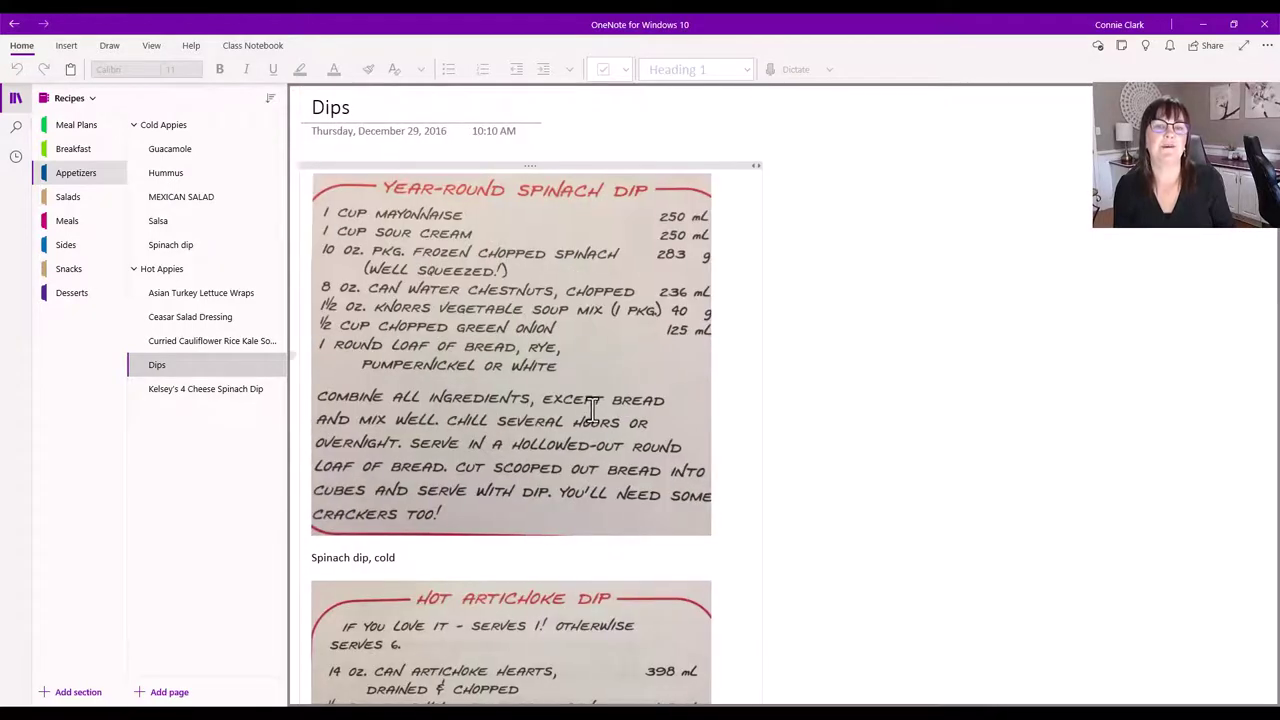
scroll(560, 470, "down", 3)
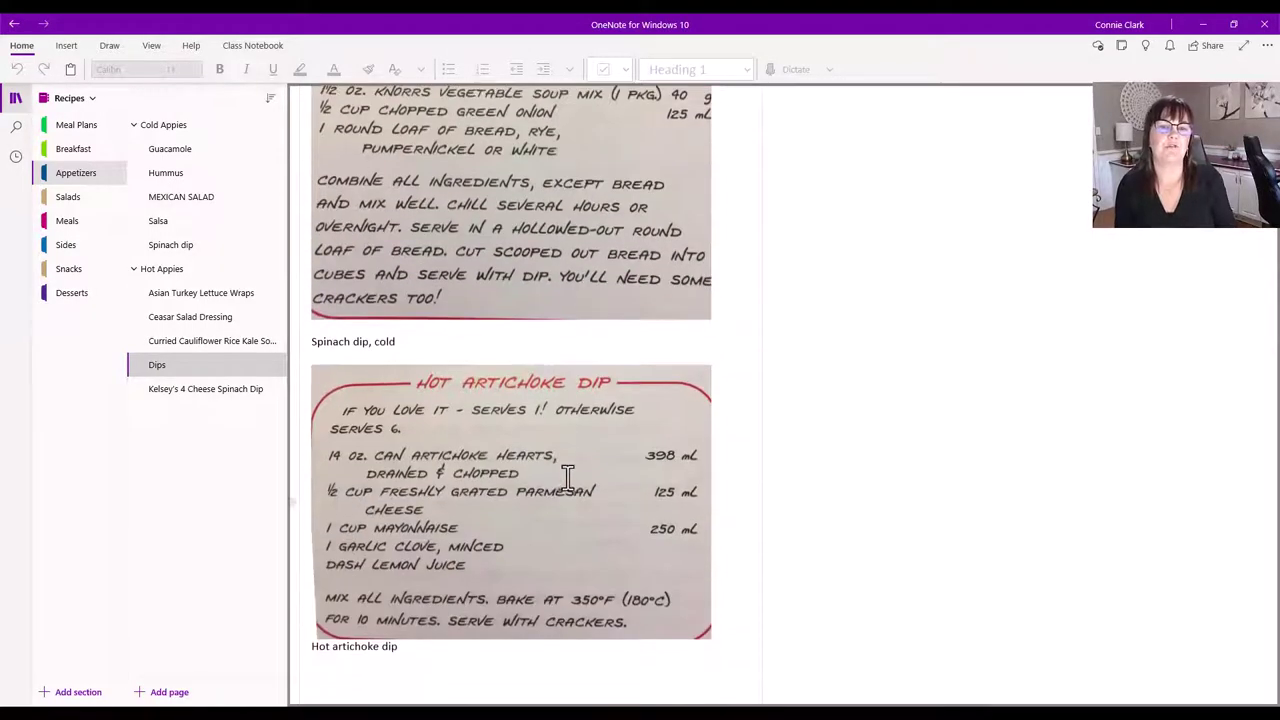
Step: Collapse and re-expand the Hot Appies and Cold Appies subpage groups in the Appetizers section
scroll(577, 400, "up", 3)
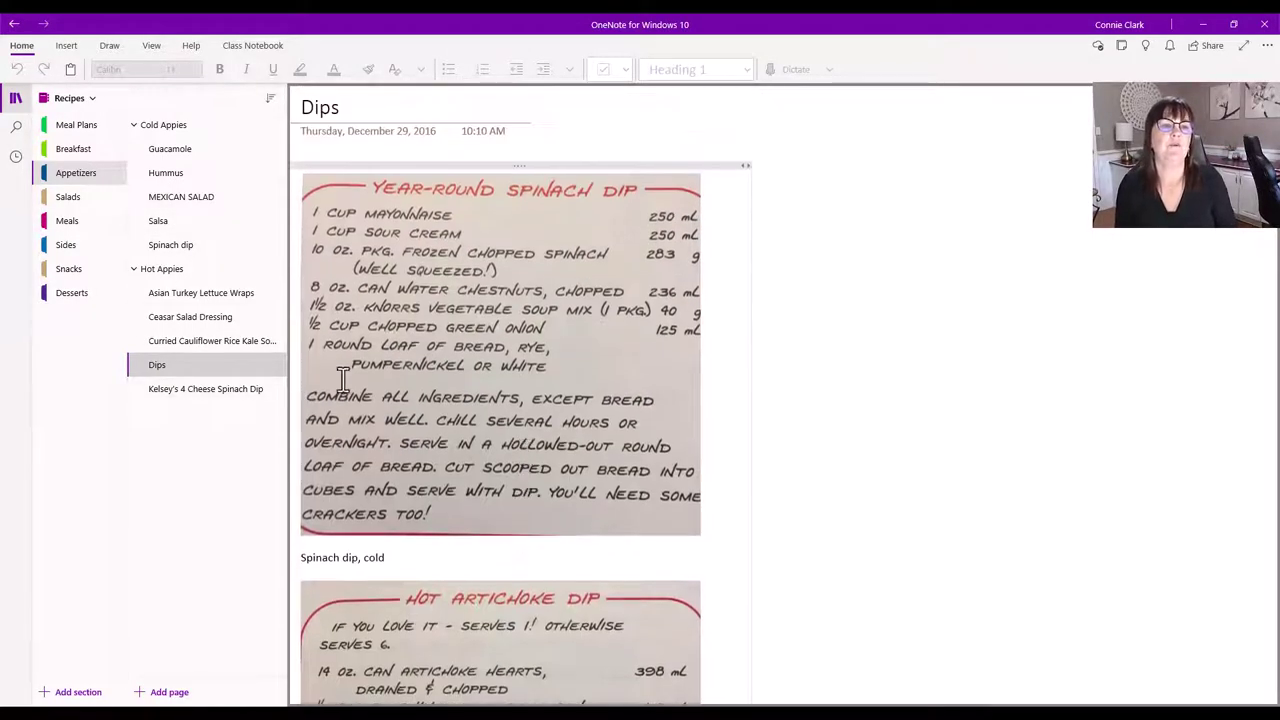
left_click(133, 268)
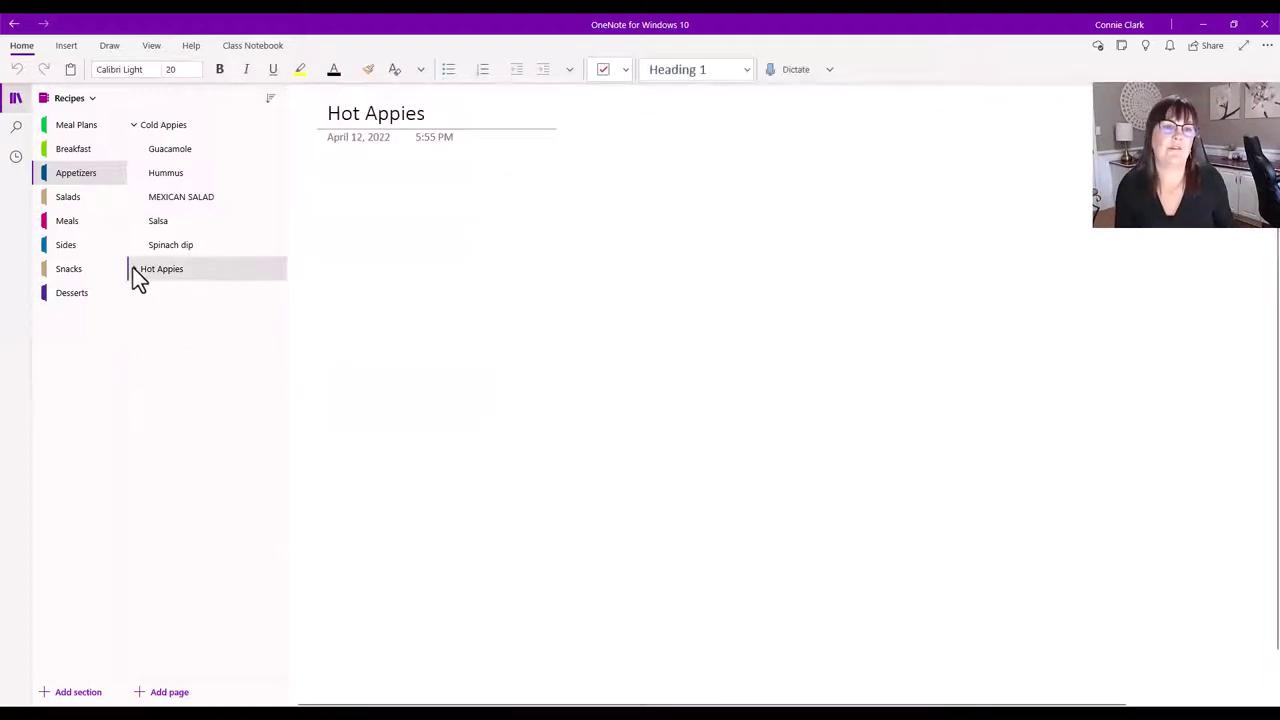
left_click(135, 130)
left_click(135, 129)
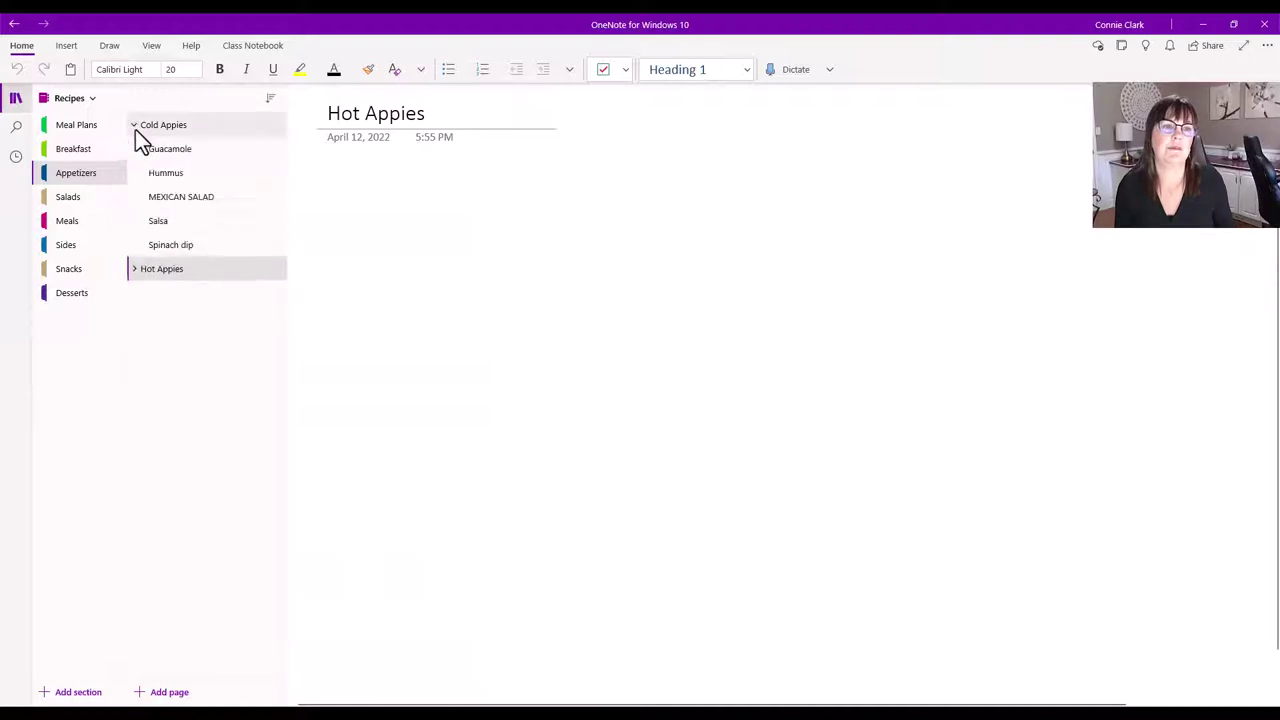
left_click(134, 269)
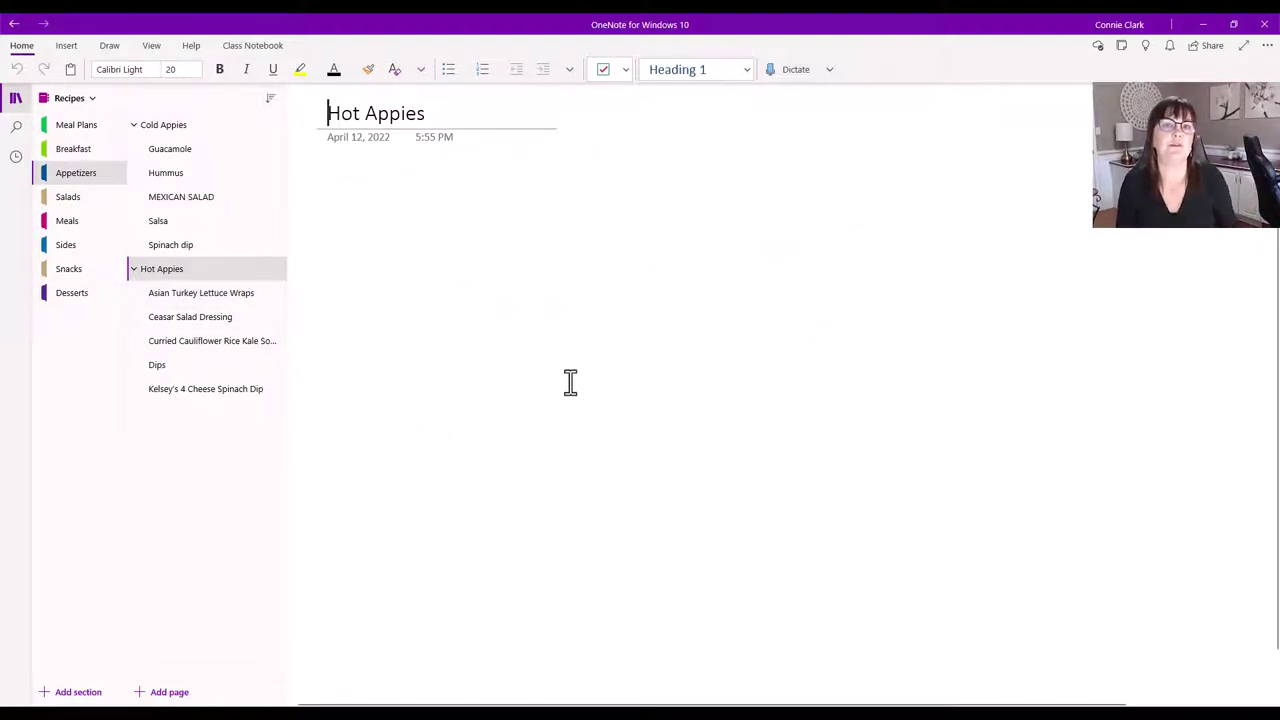
Step: Go to the Why a Recipe Notebook page in the Meal Plans section and view its recipe cupboard photo
left_click(75, 125)
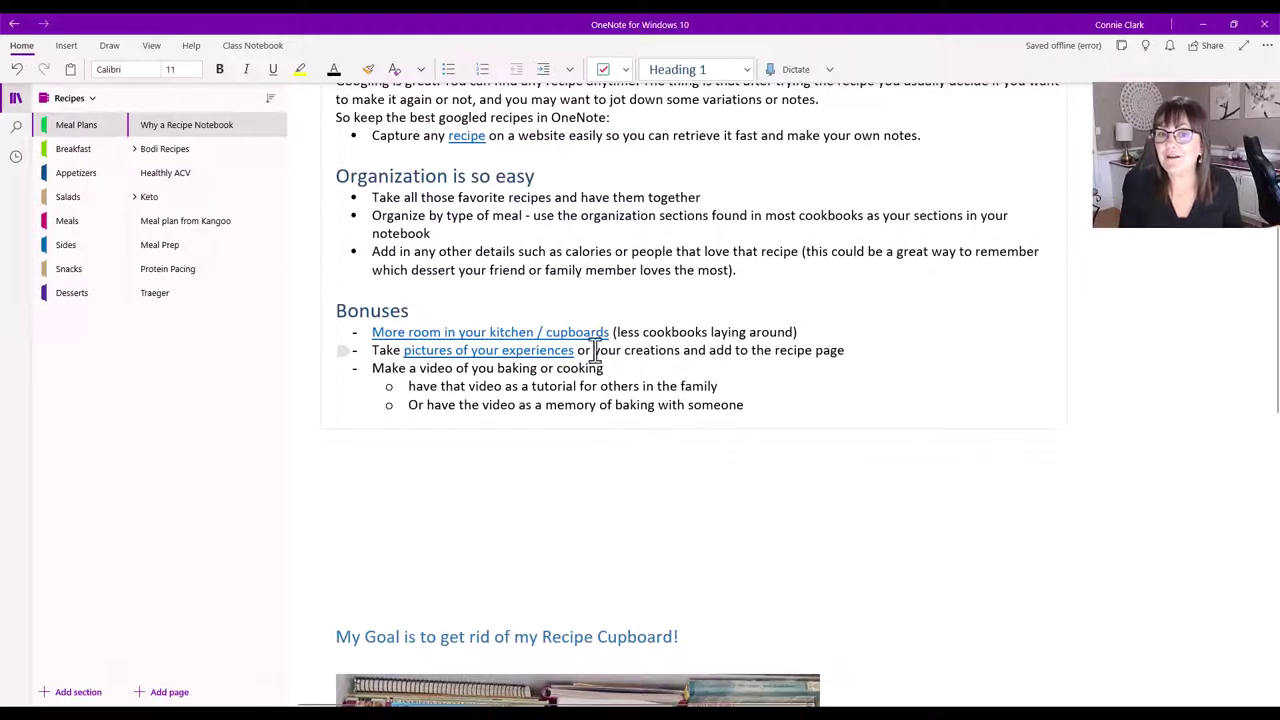
scroll(594, 340, "down", 3)
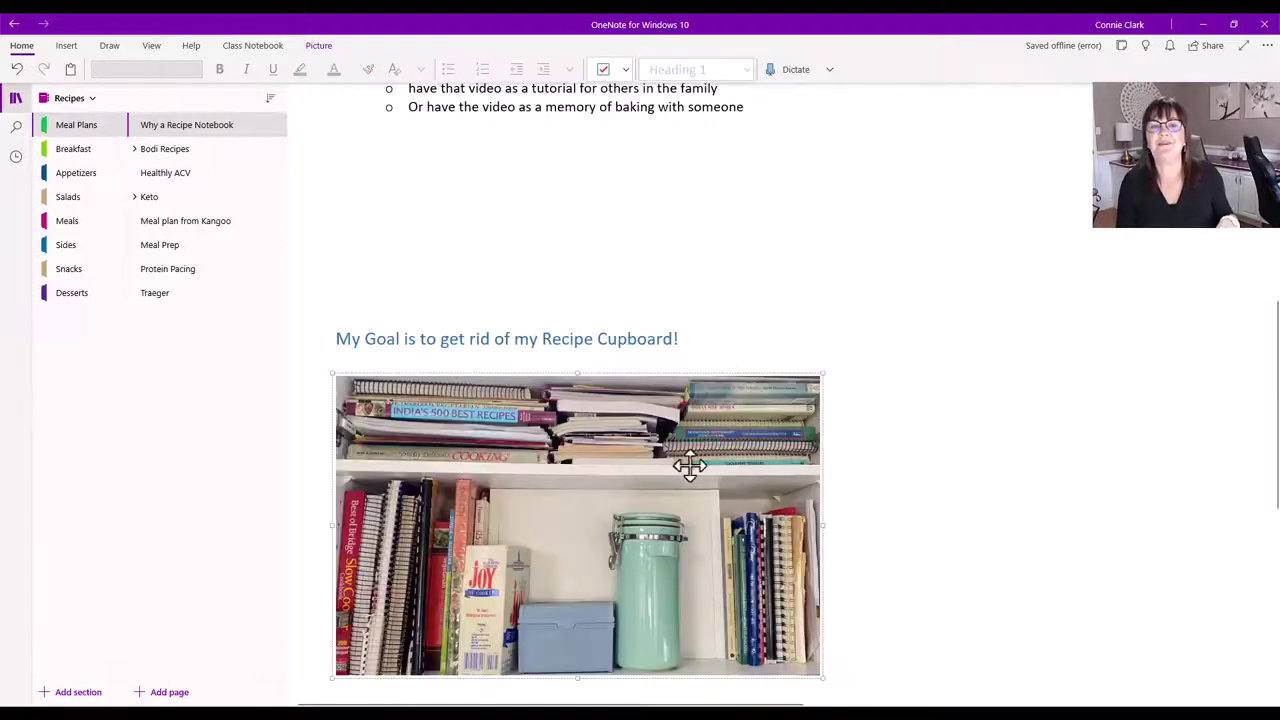
scroll(915, 514, "down", 2)
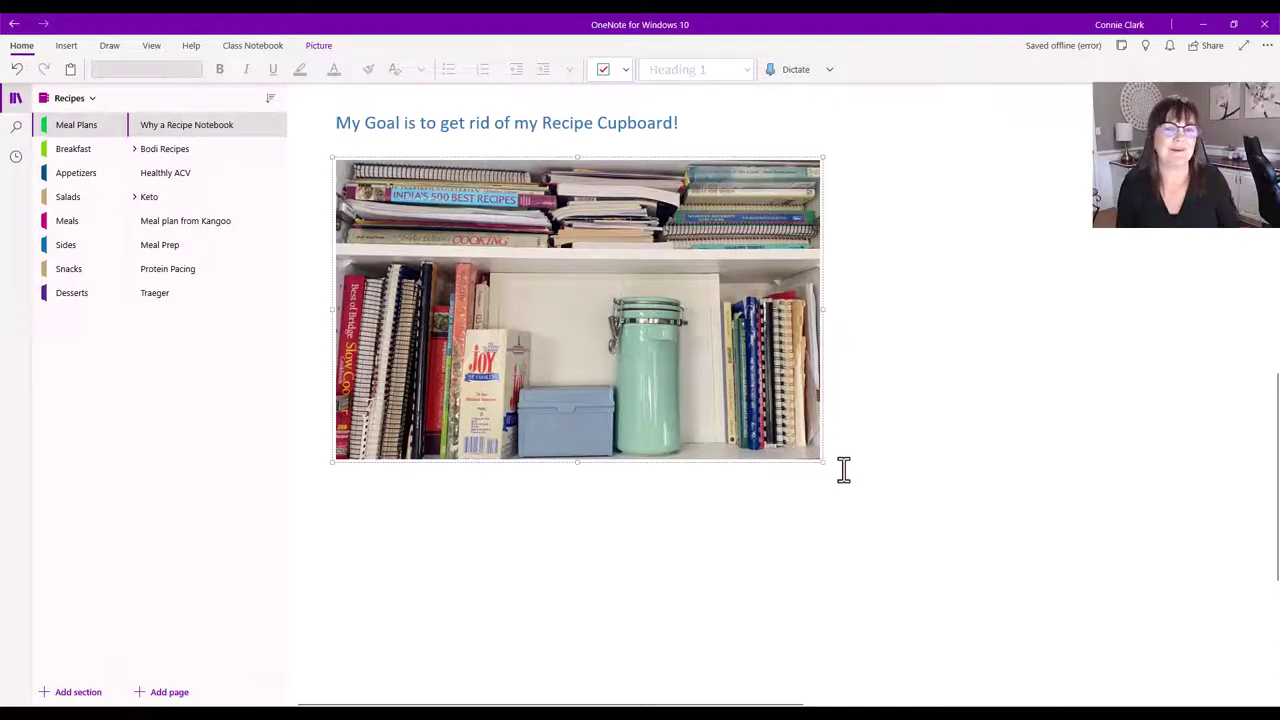
Step: Follow the "pictures of your experiences" link under Bonuses and look through the Pavlova recipe with its photos
scroll(843, 470, "up", 5)
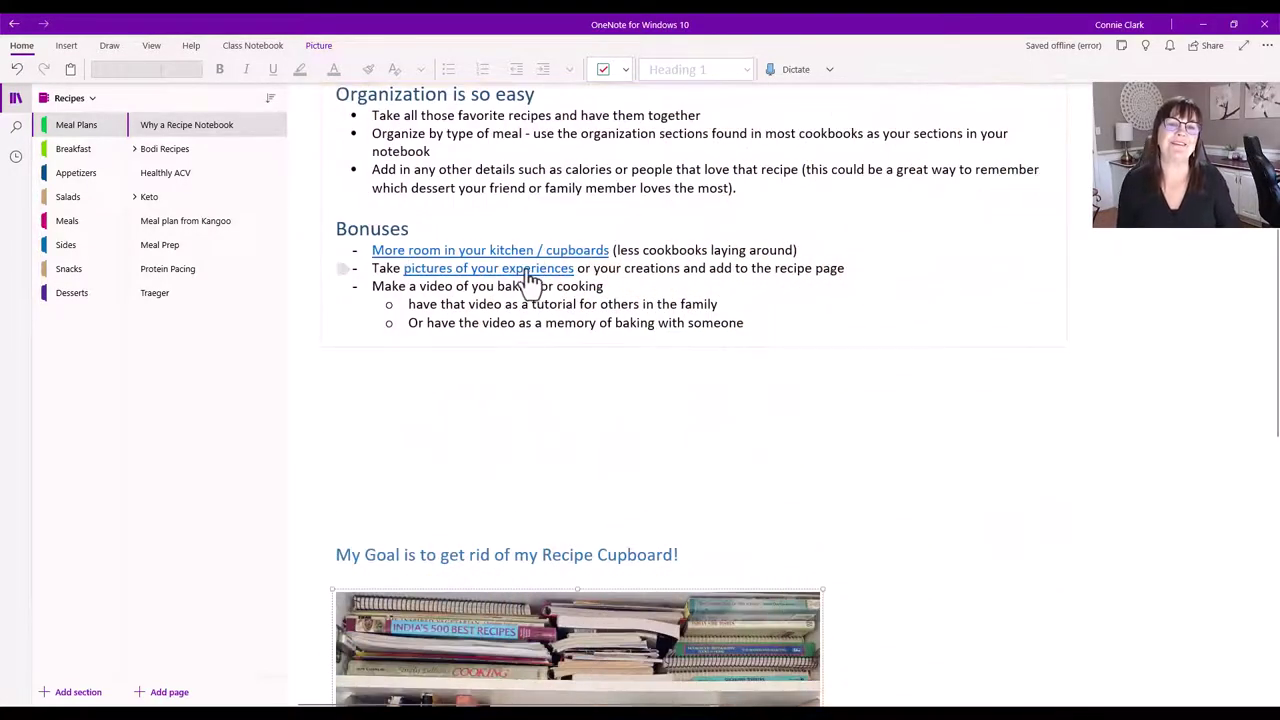
left_click(525, 268)
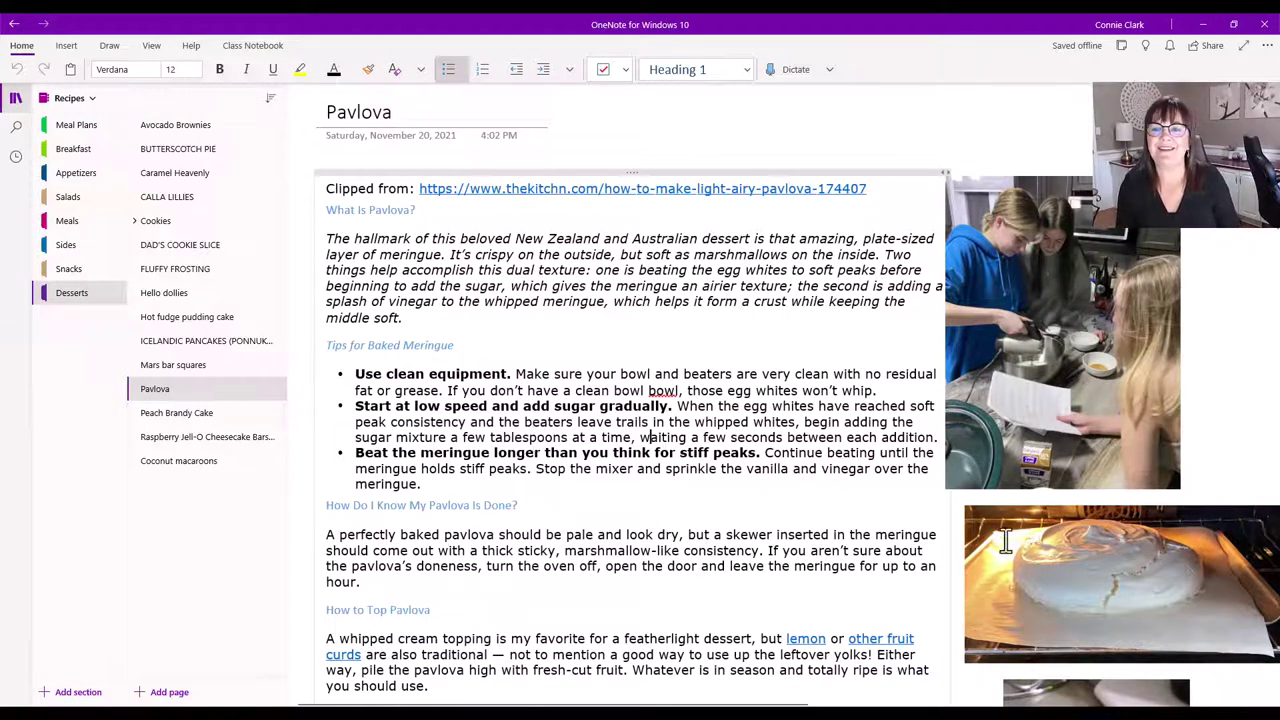
scroll(1095, 530, "down", 3)
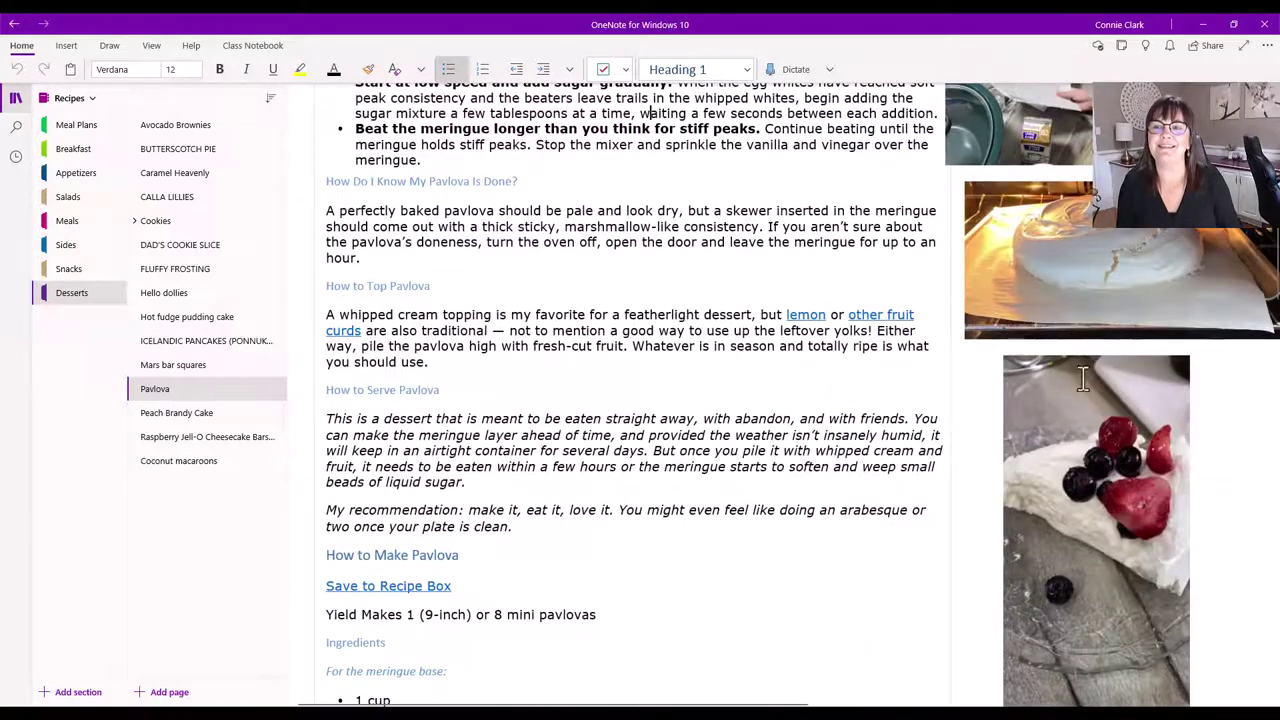
scroll(1125, 400, "down", 2)
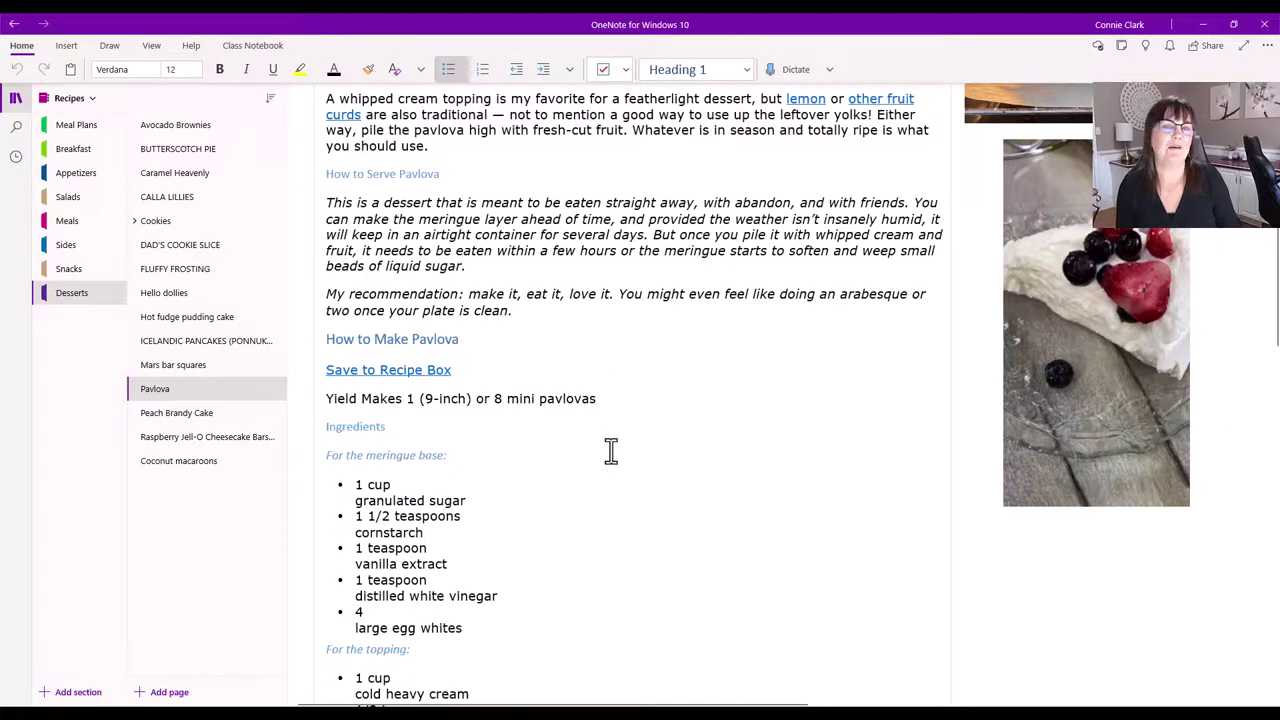
Step: Return from the Pavlova recipe to the Why a Recipe Notebook page and review its reasons down to Bonuses
scroll(610, 450, "up", 6)
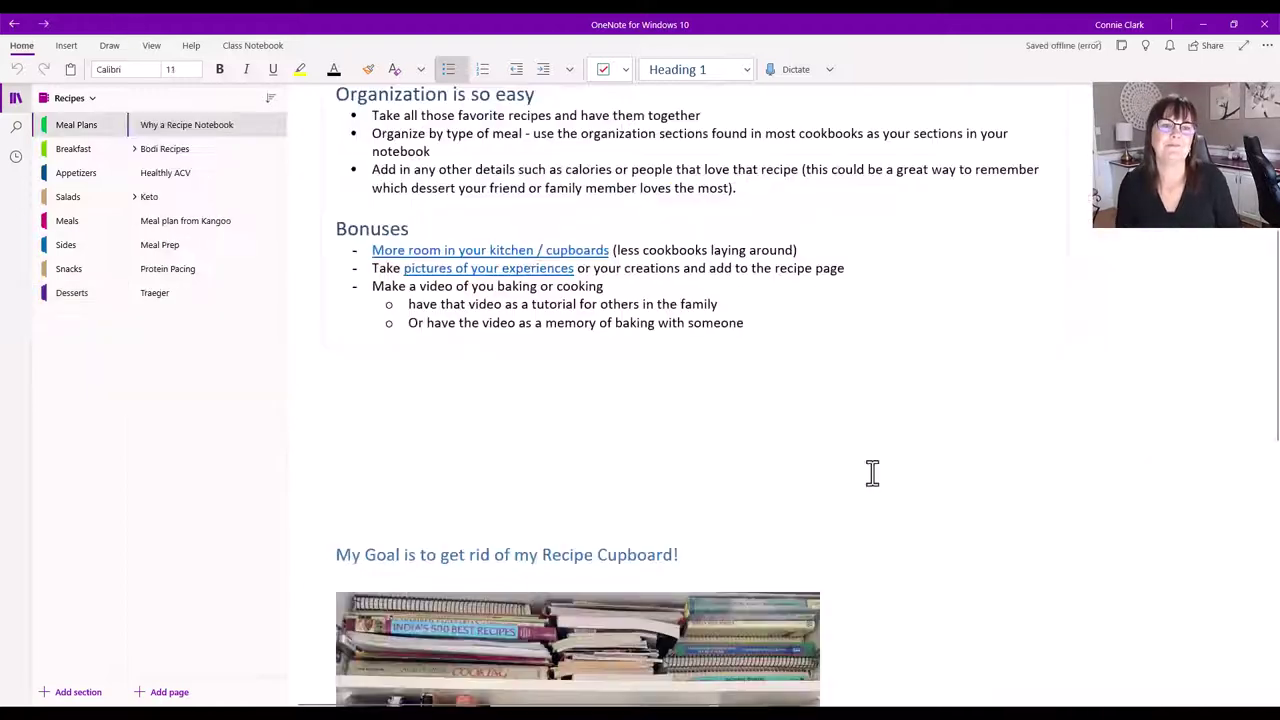
scroll(871, 471, "up", 3)
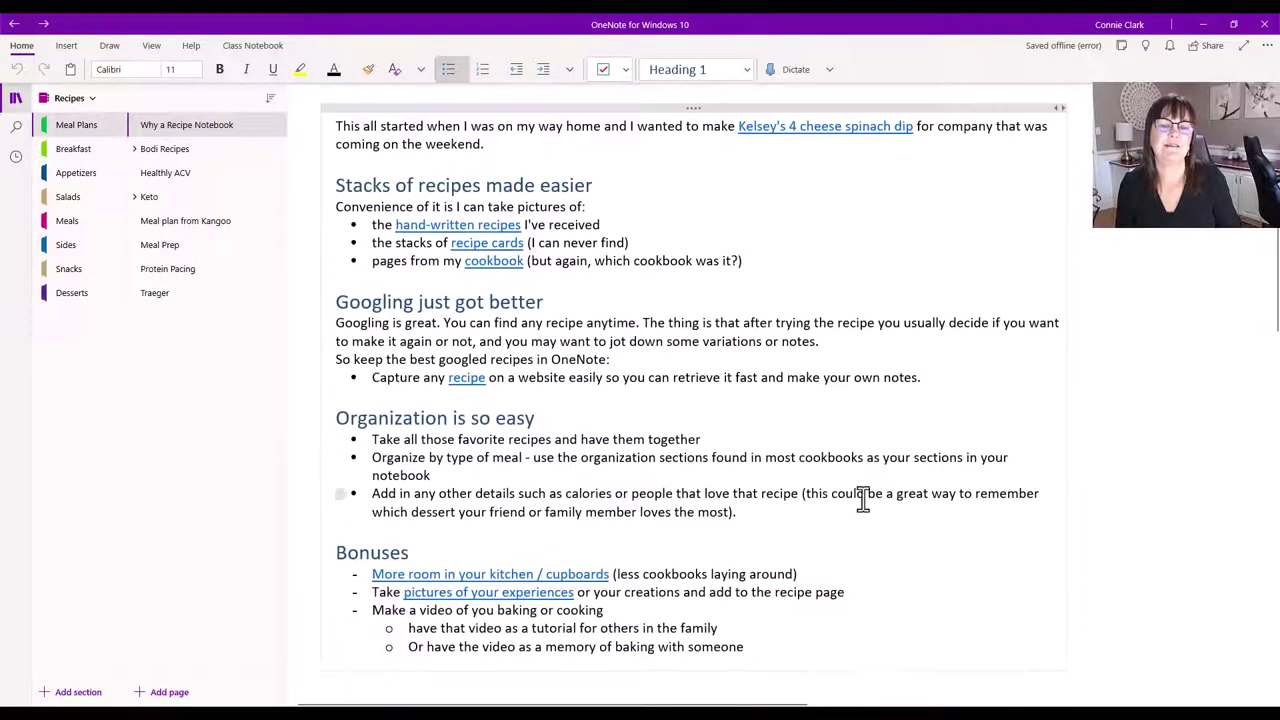
scroll(857, 486, "down", 2)
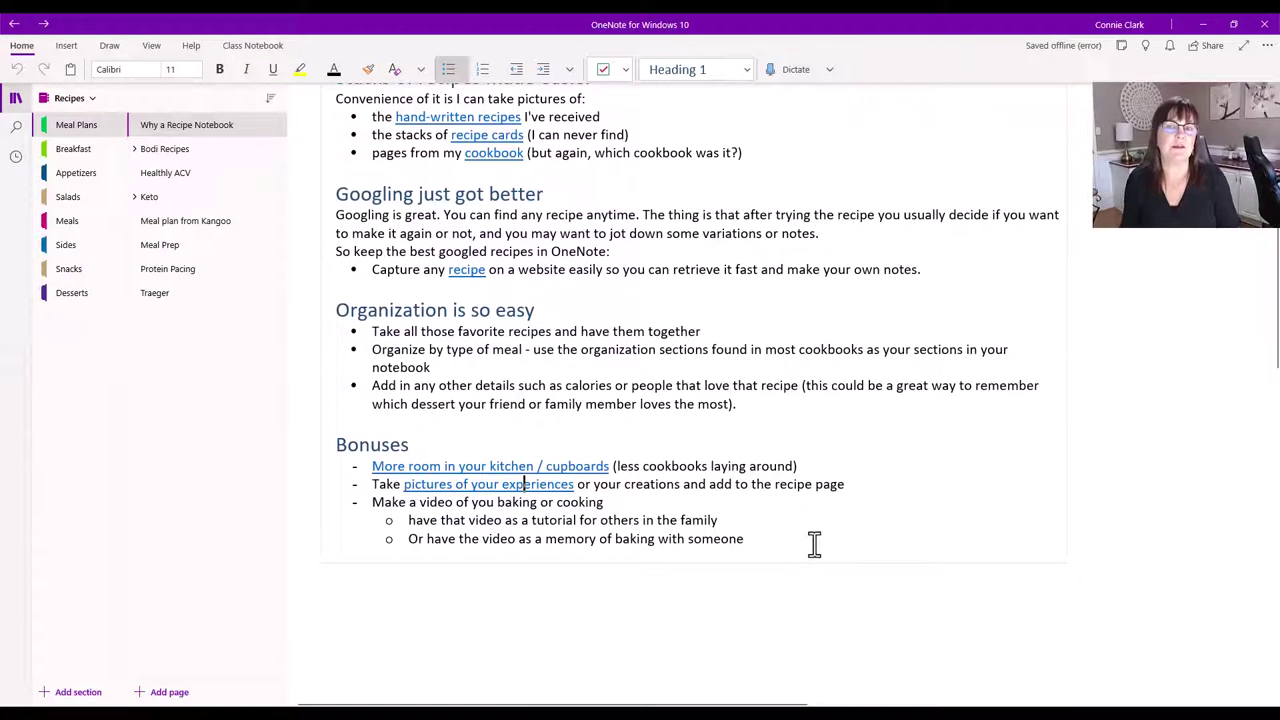